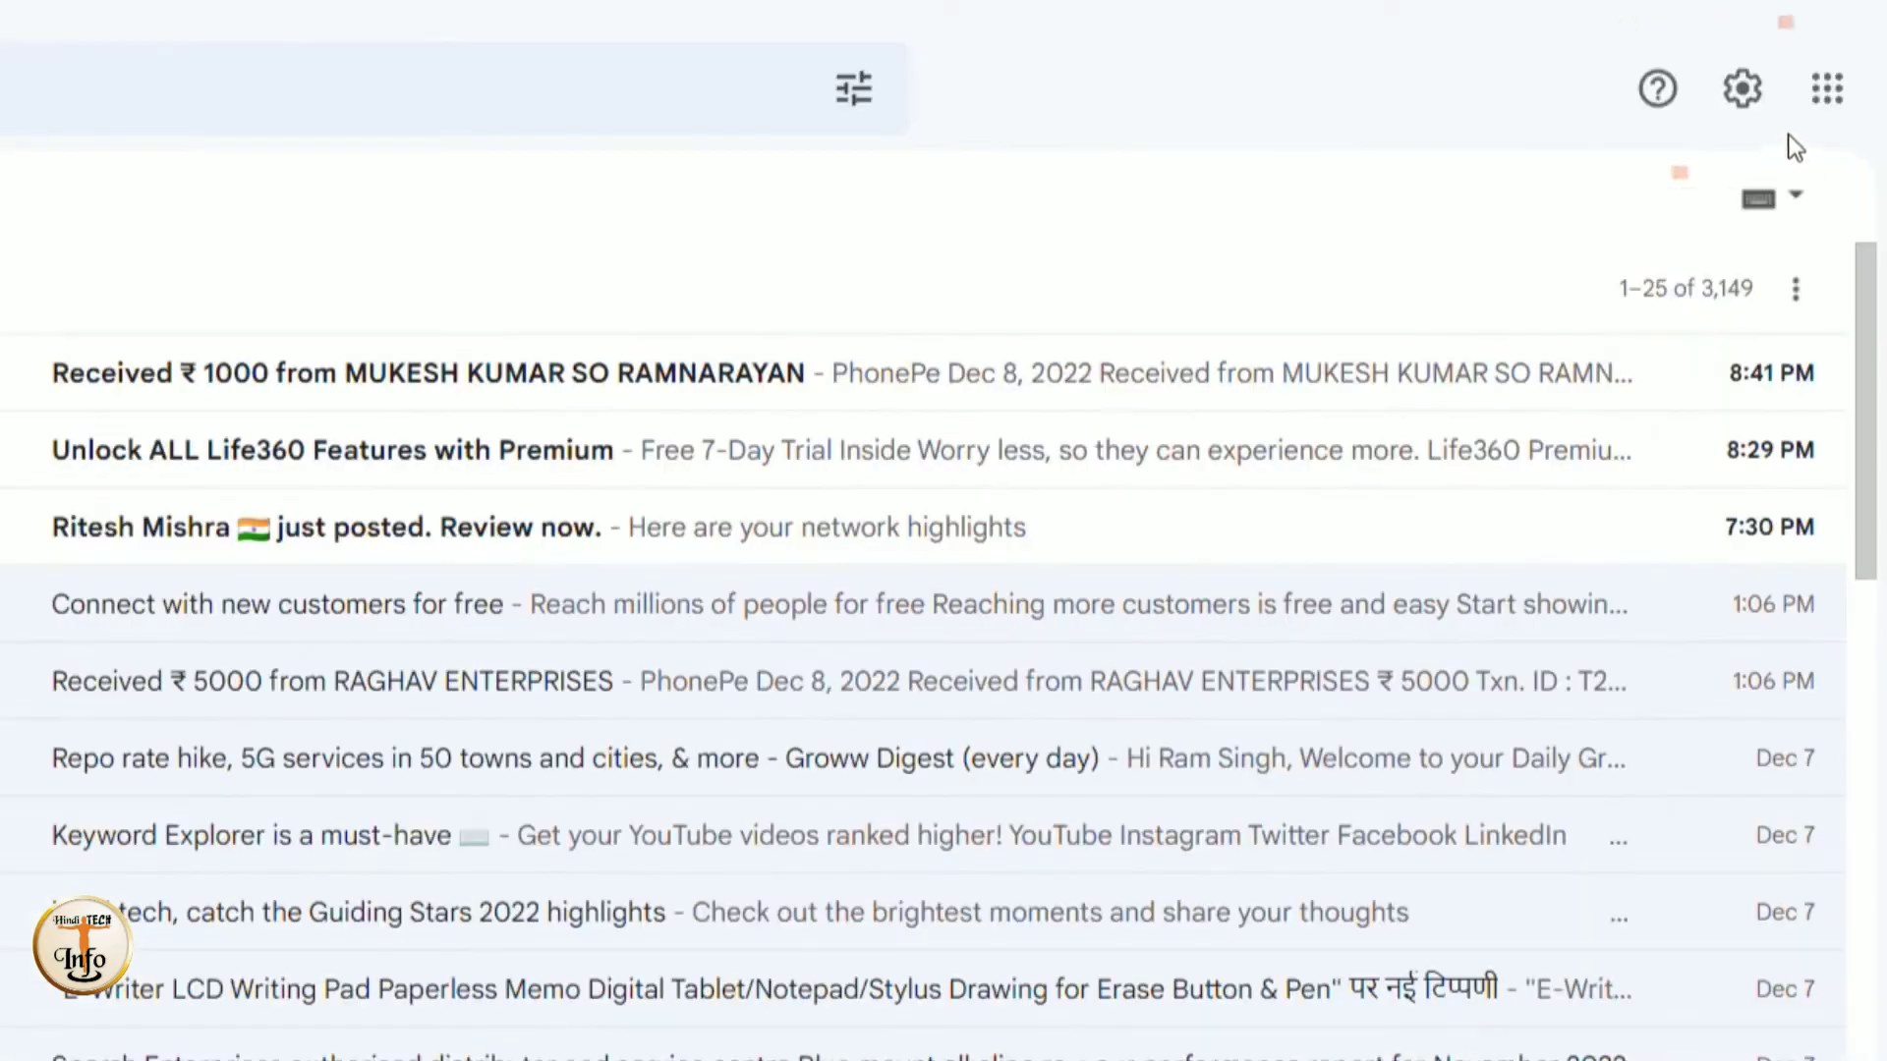
- Open the full Gmail settings page through the Quick settings panel's See all settings
left_click(1747, 108)
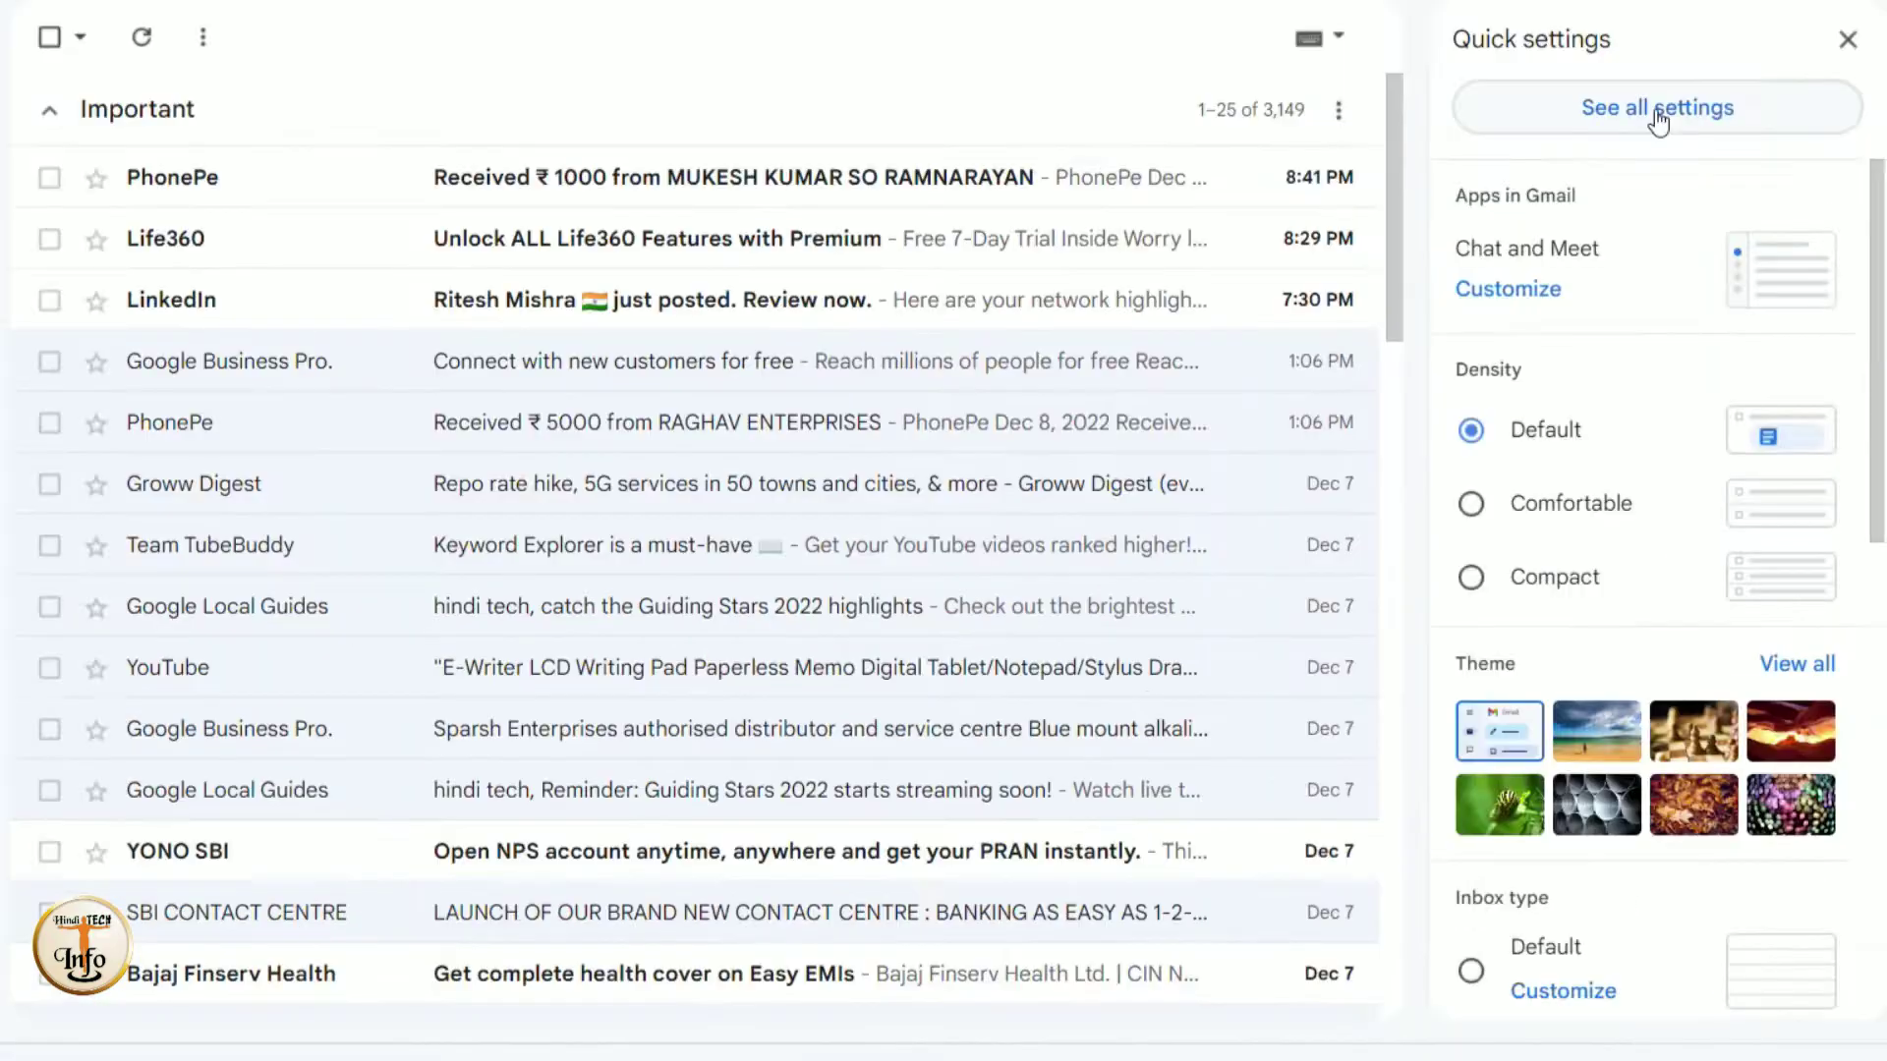
left_click(1587, 309)
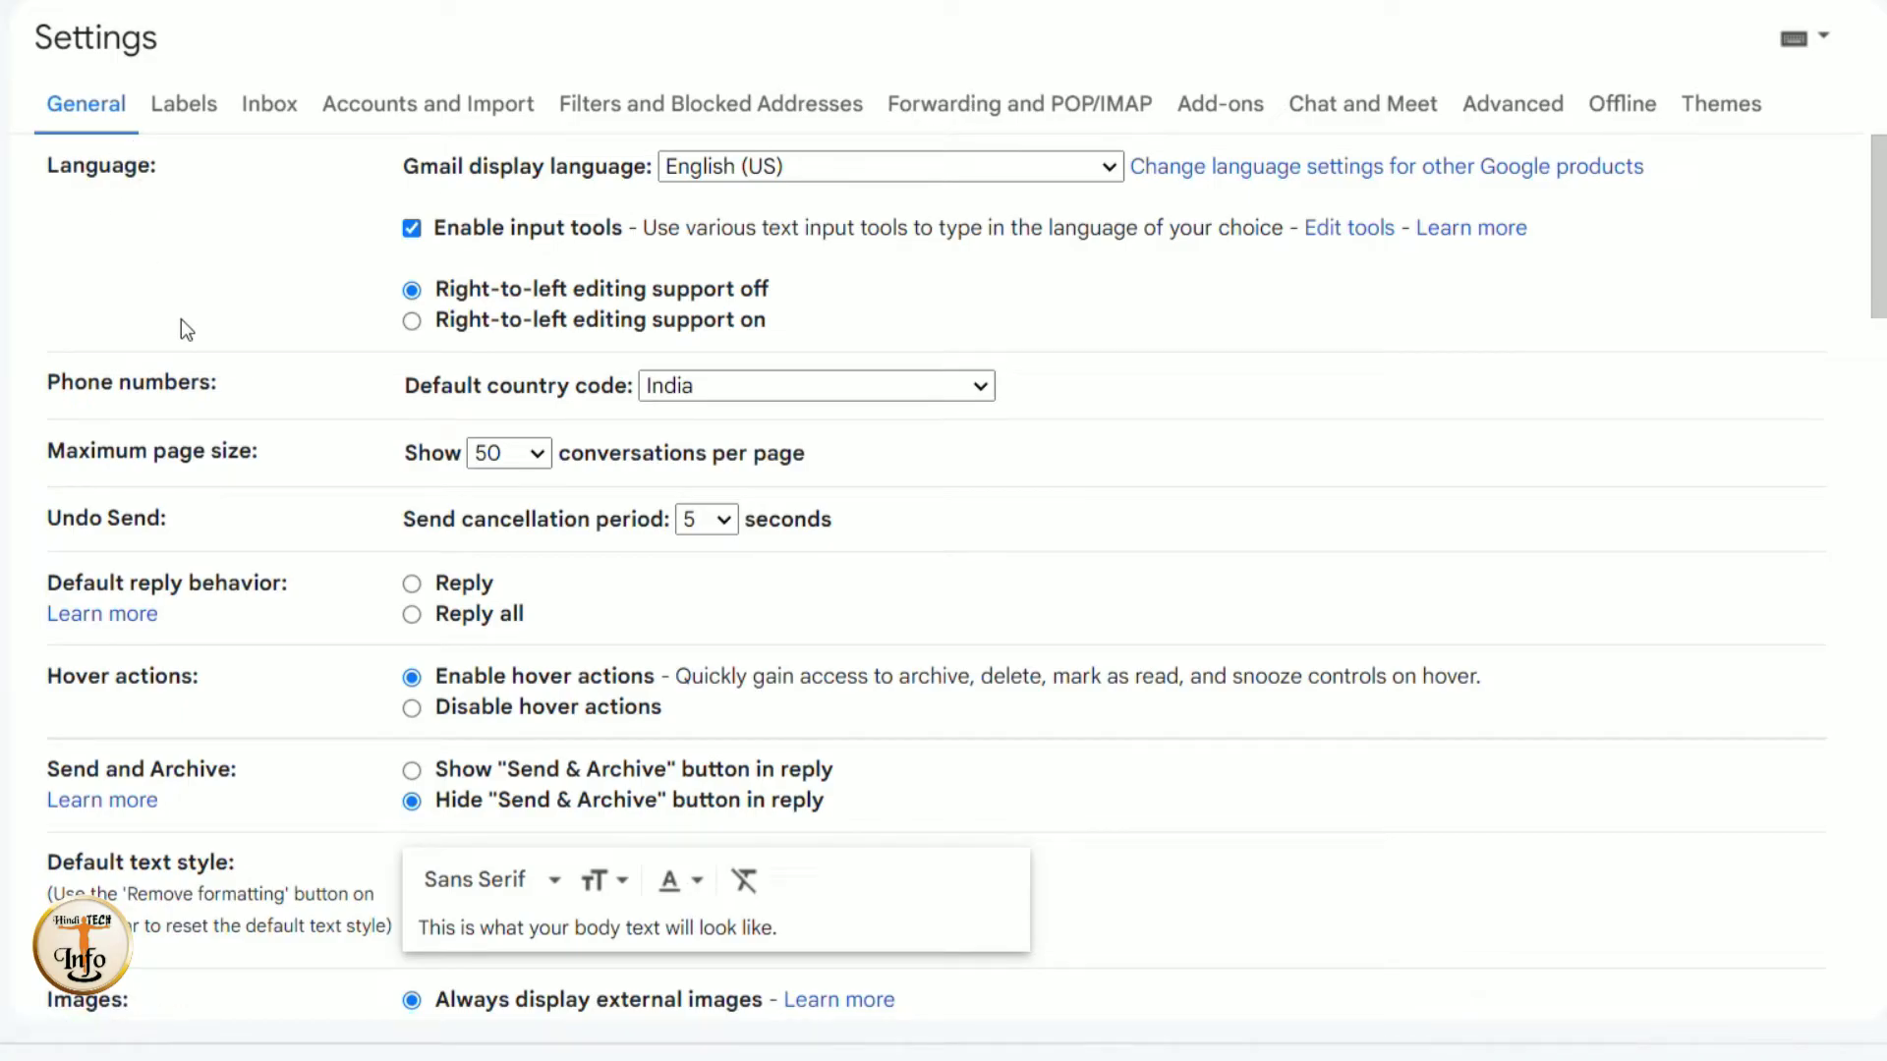
- Scroll the General settings down to the Vacation responder section
scroll(207, 491, "down", 10)
scroll(210, 487, "down", 20)
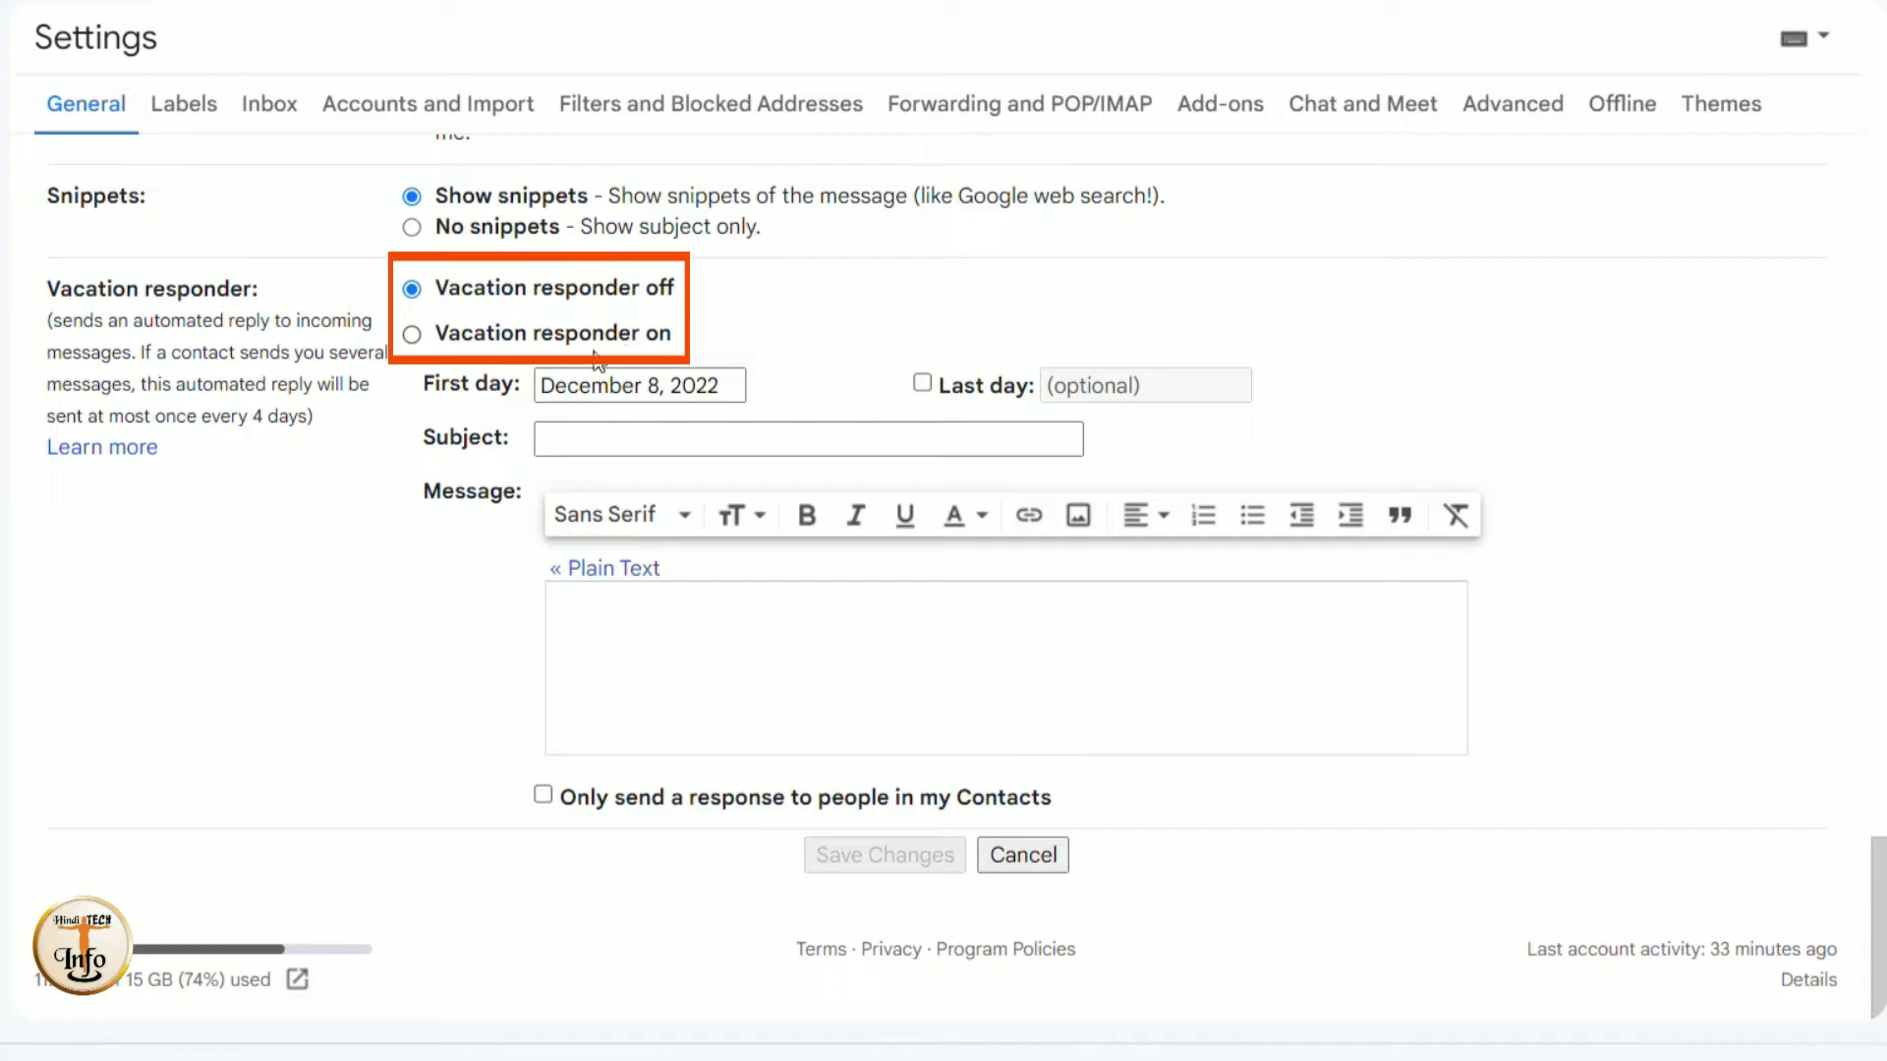
- Switch the vacation responder on, with first day December 9 and last day December 12, 2022
left_click(412, 335)
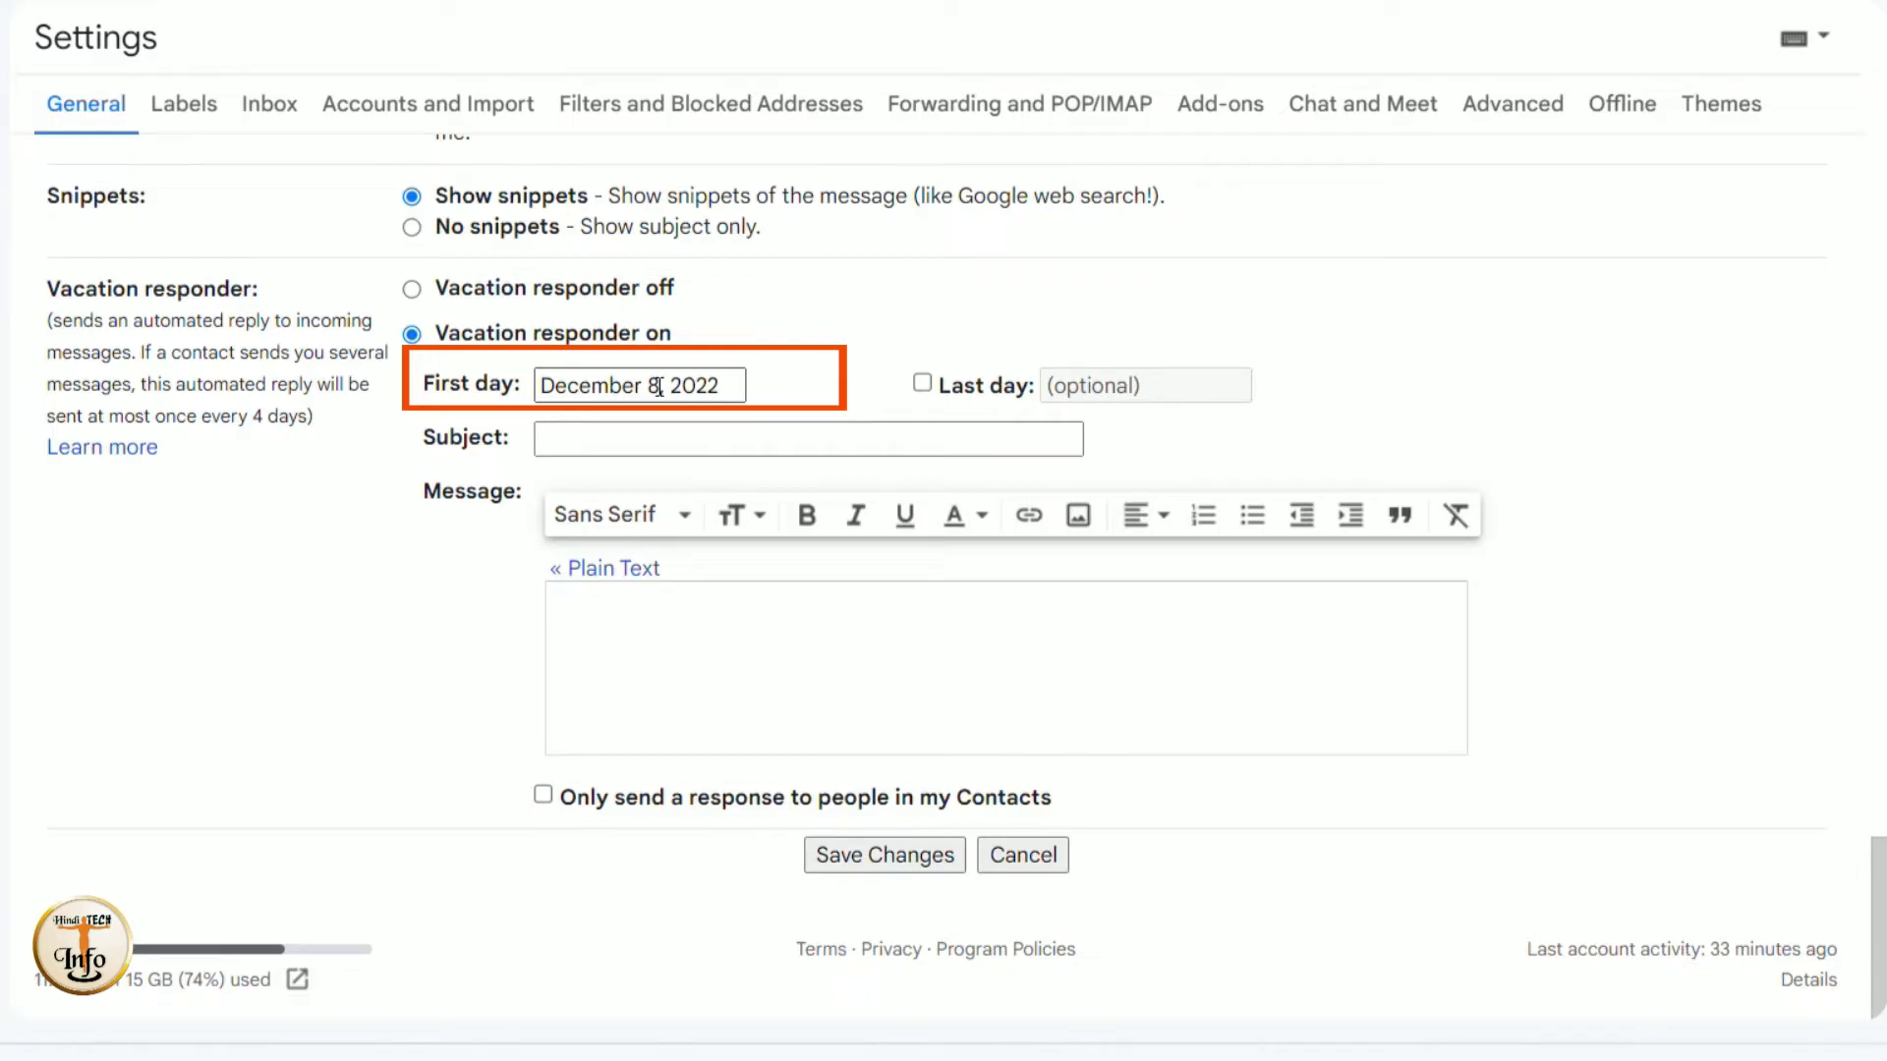
left_click(658, 386)
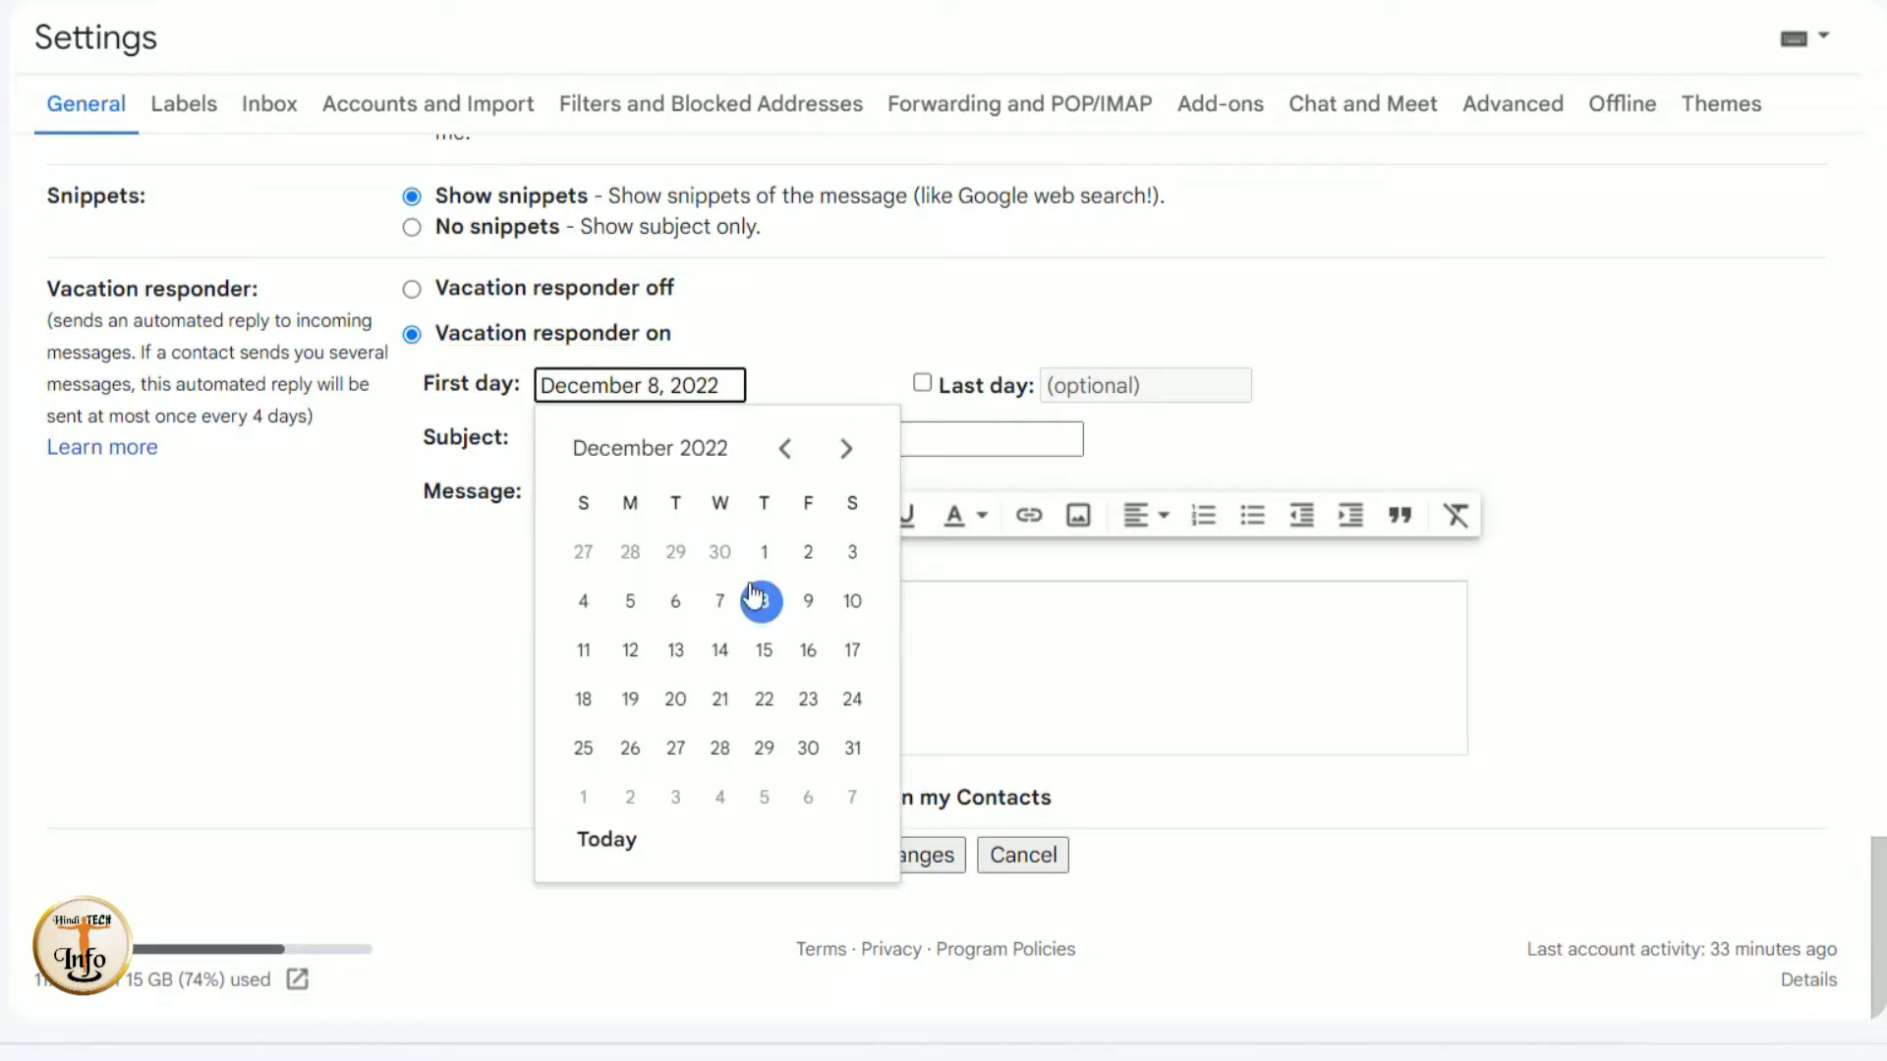
left_click(805, 602)
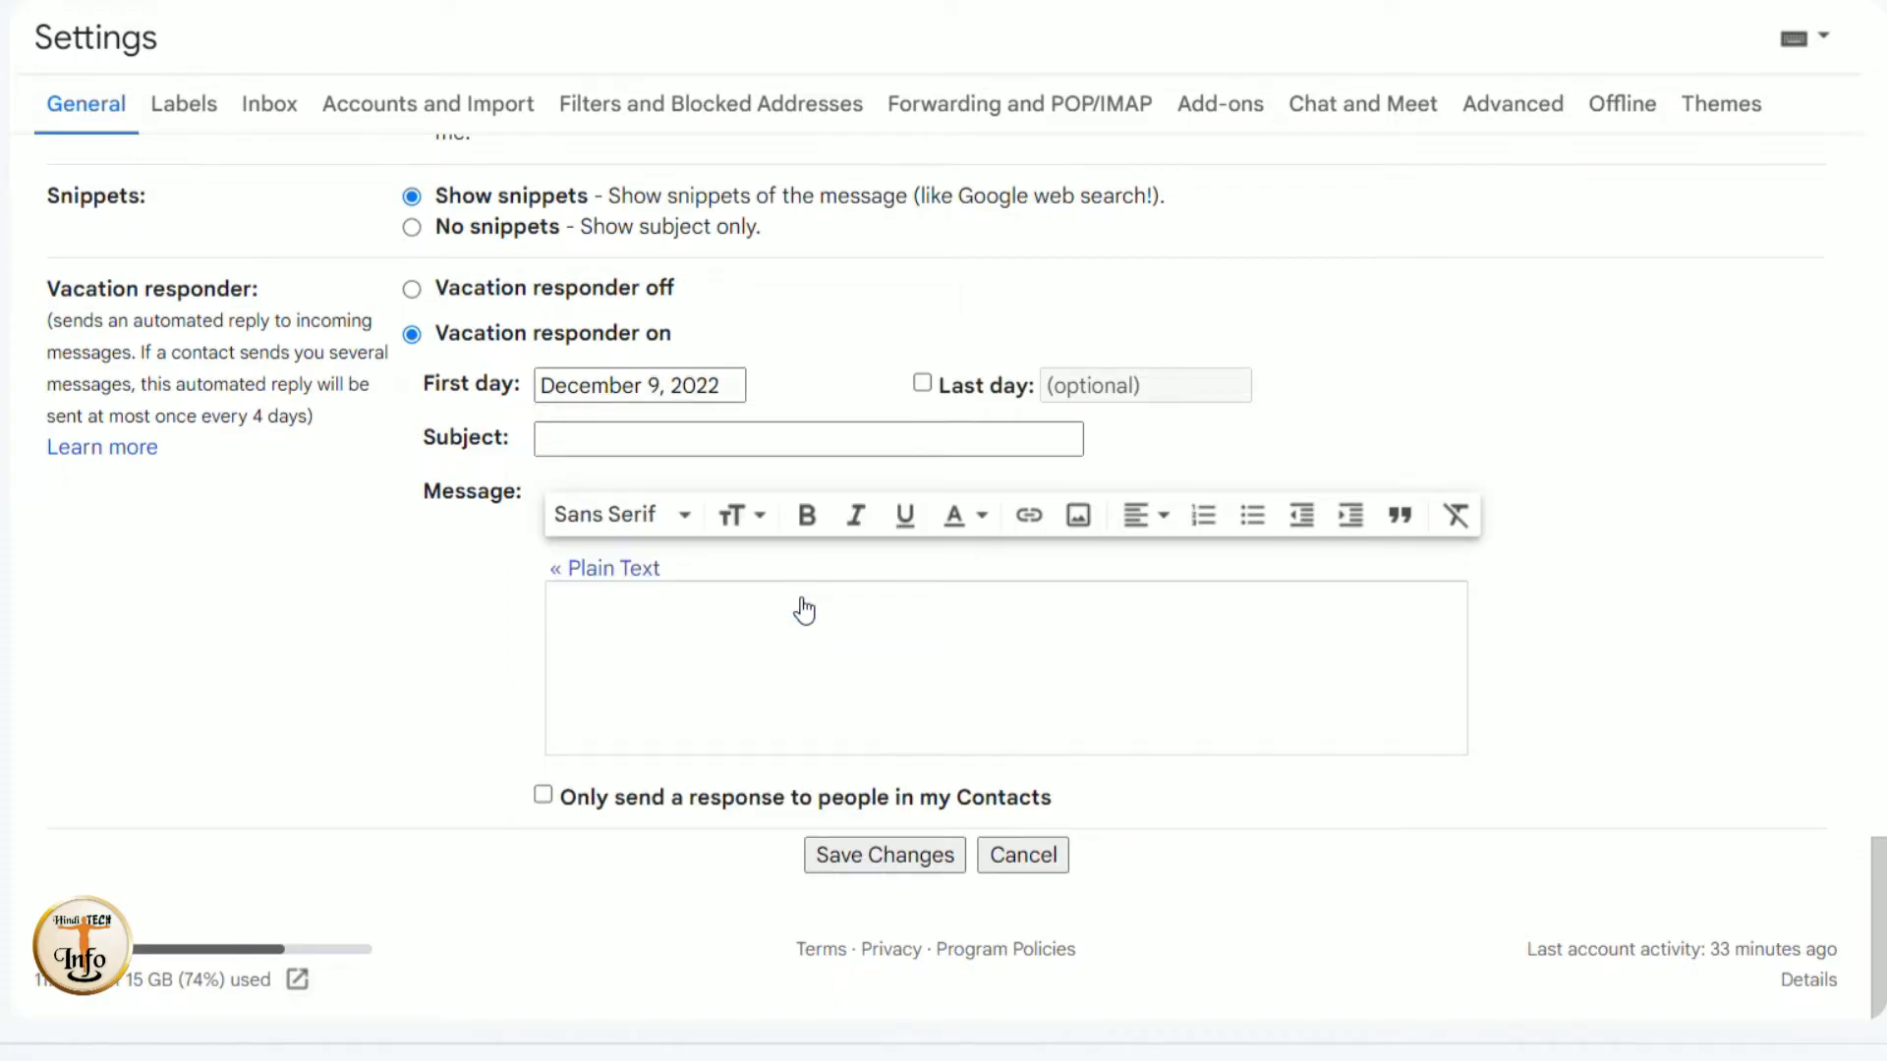
left_click(924, 383)
left_click(1147, 385)
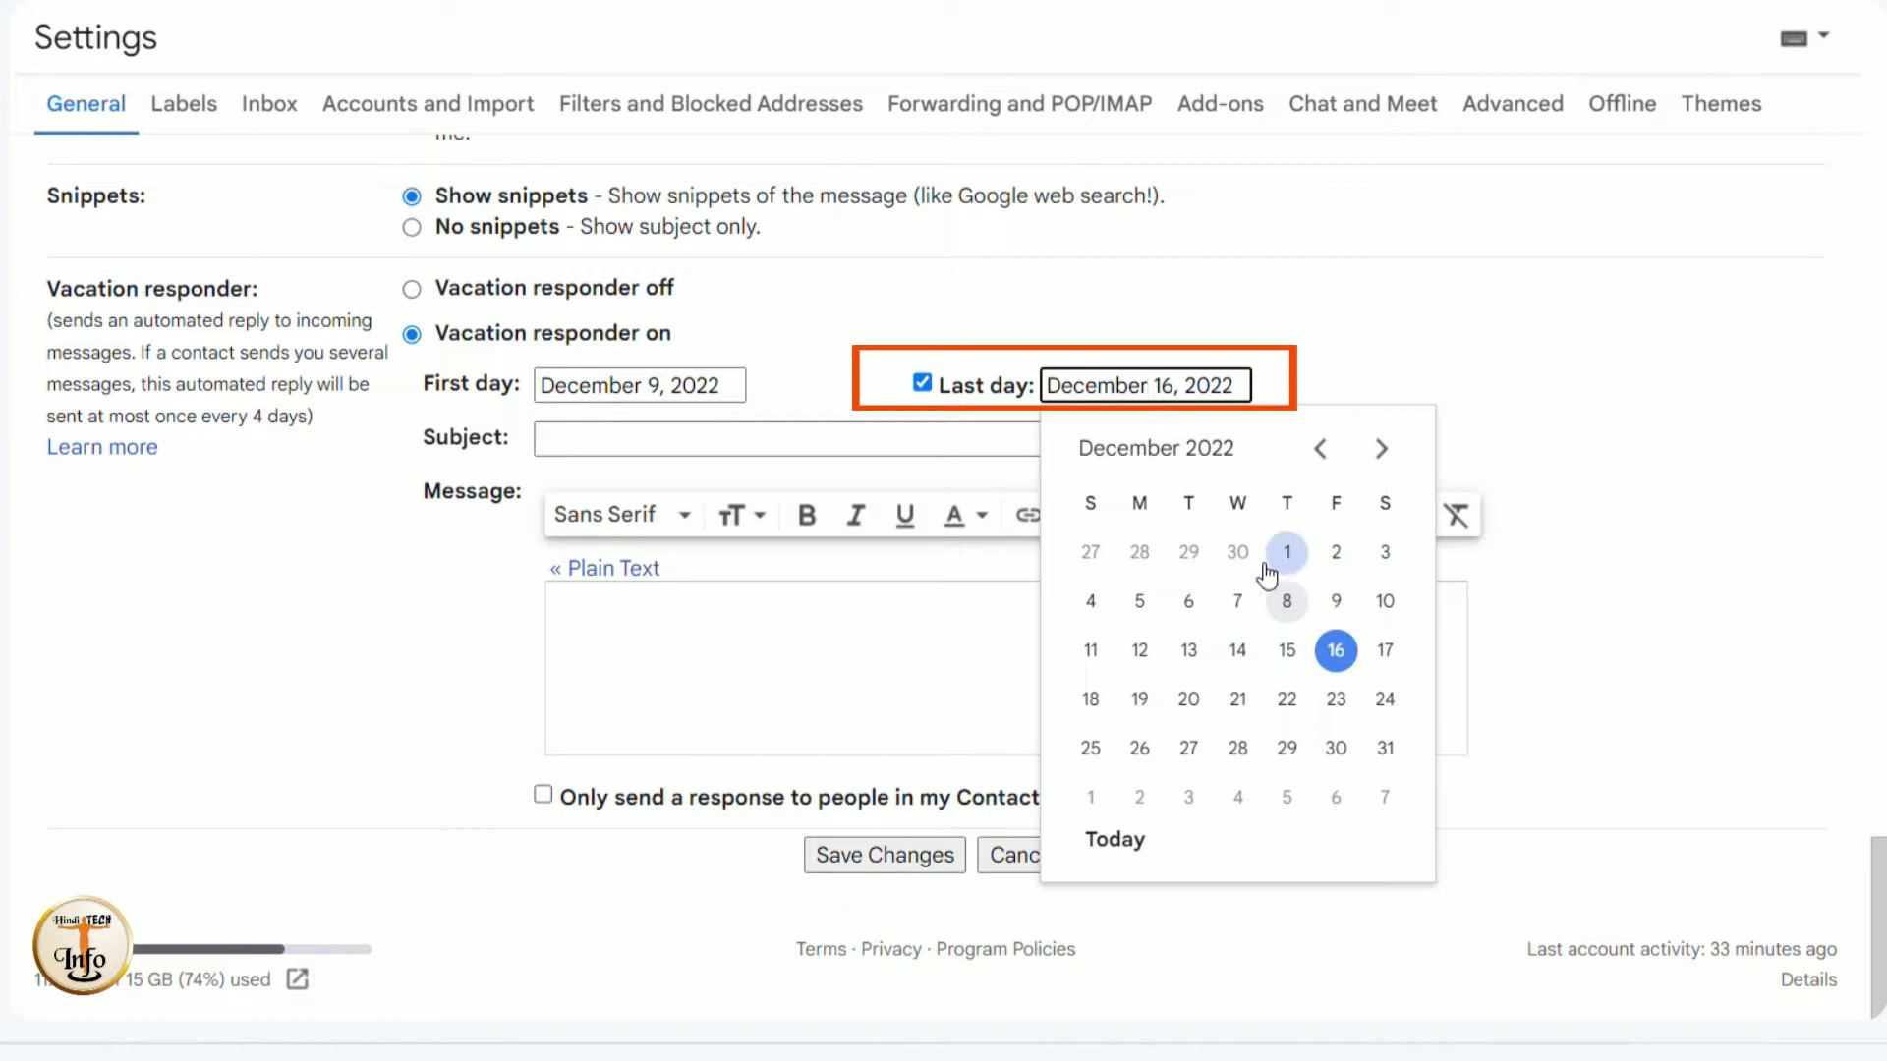
left_click(1140, 653)
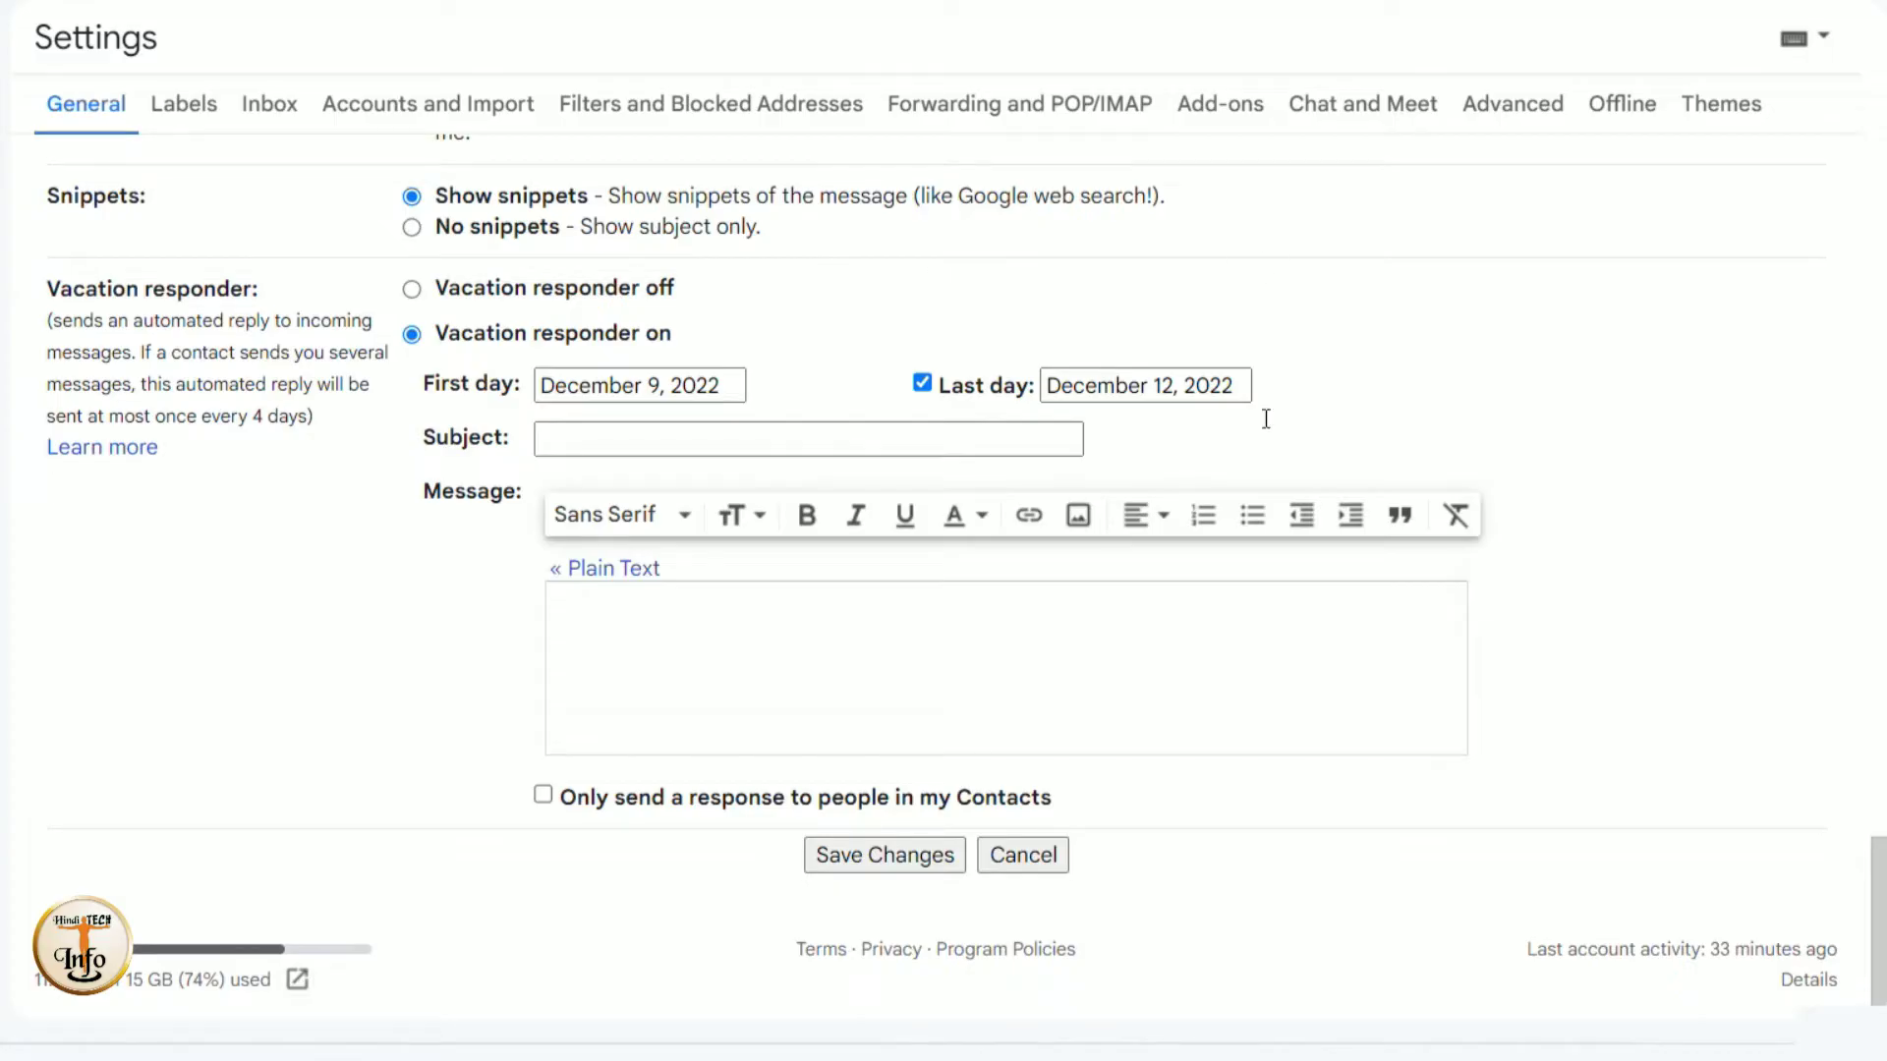
left_click(579, 434)
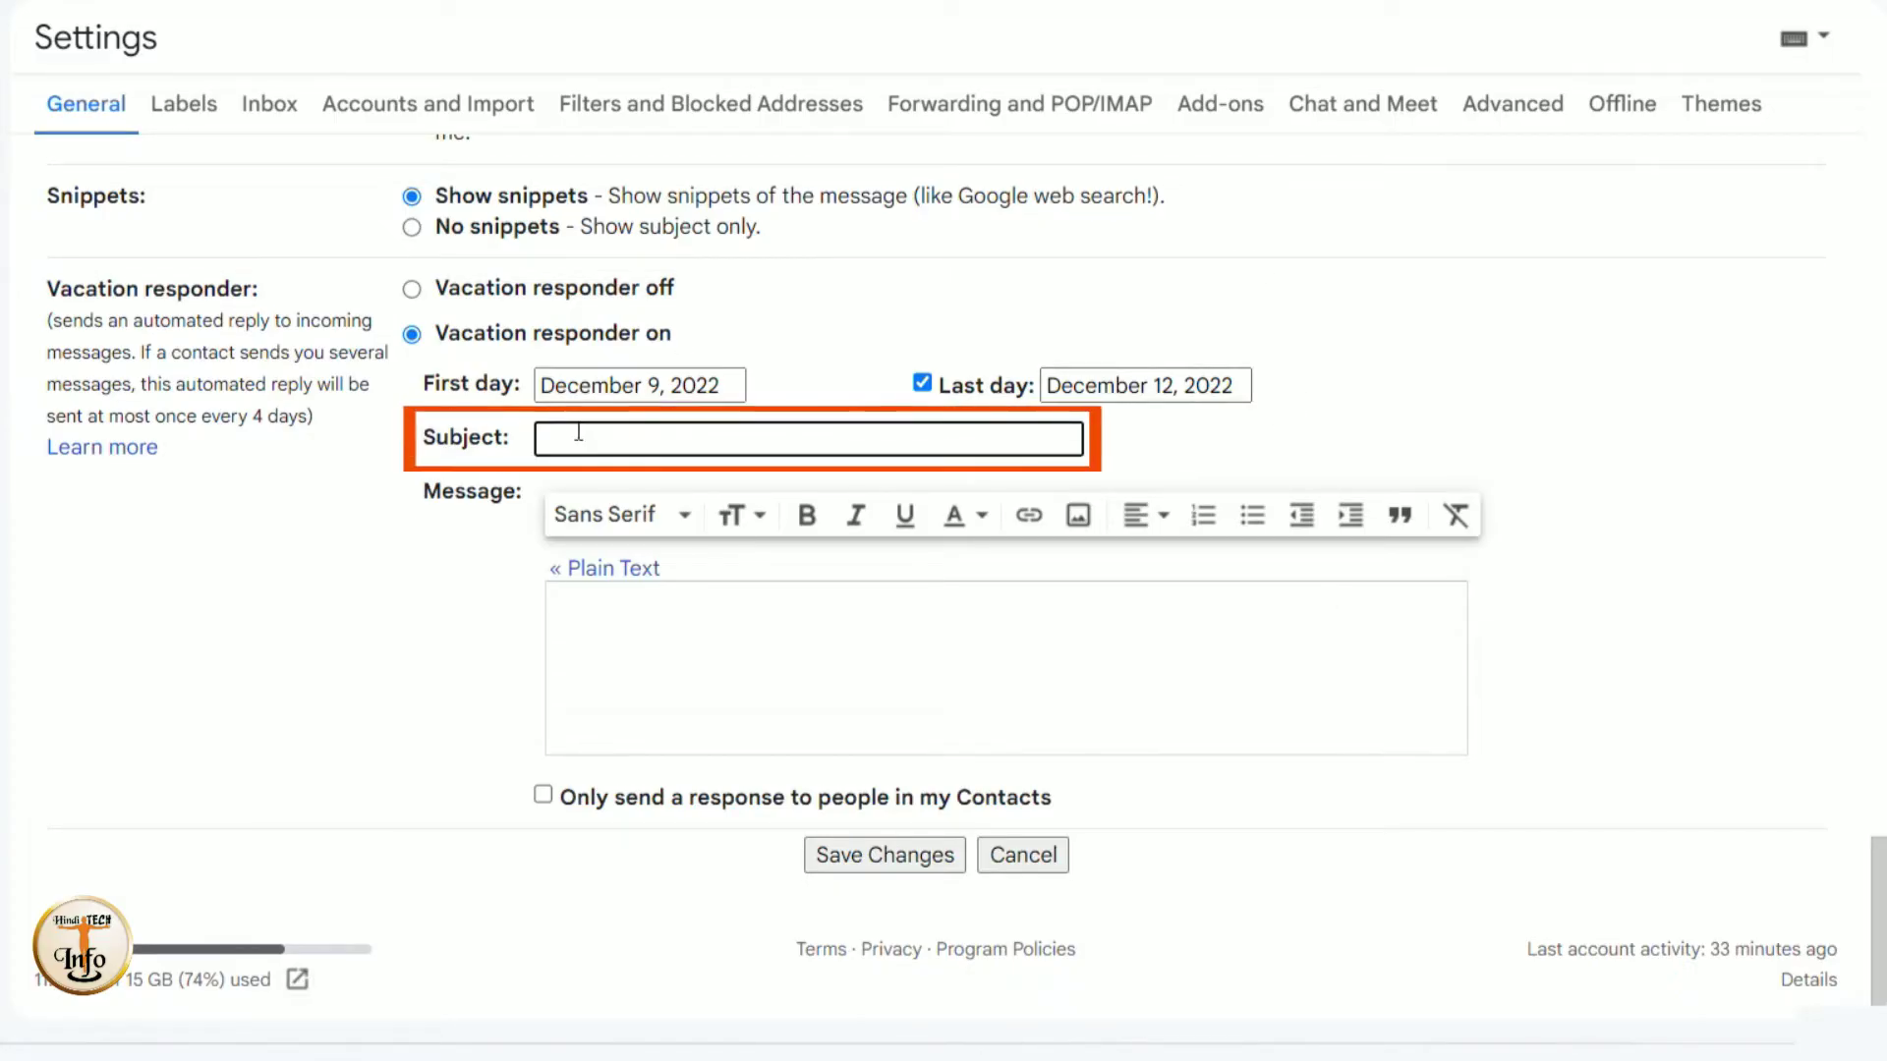
- Enter subject 'मैं छुट्टी पर हूँ' and a Hindi message about four days' leave and replying on return
type("मैं")
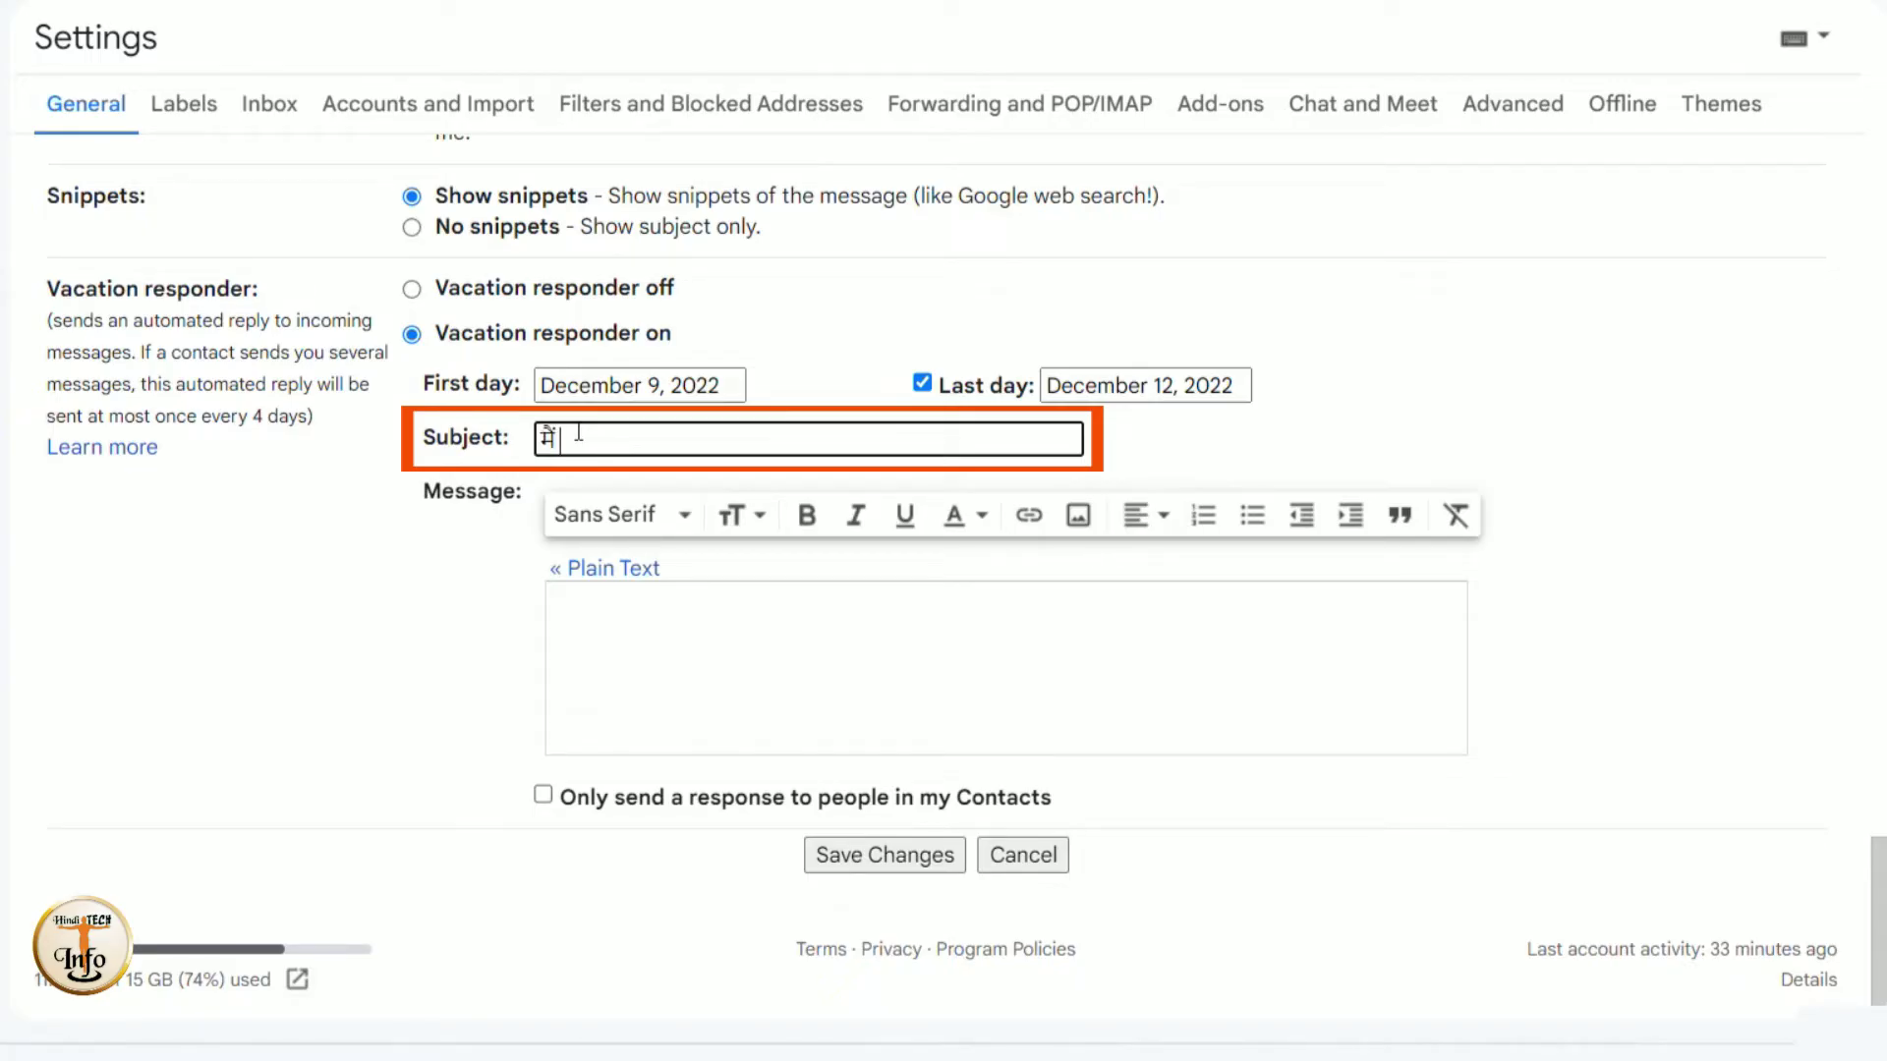
type(" छुट्टी पर हूँ")
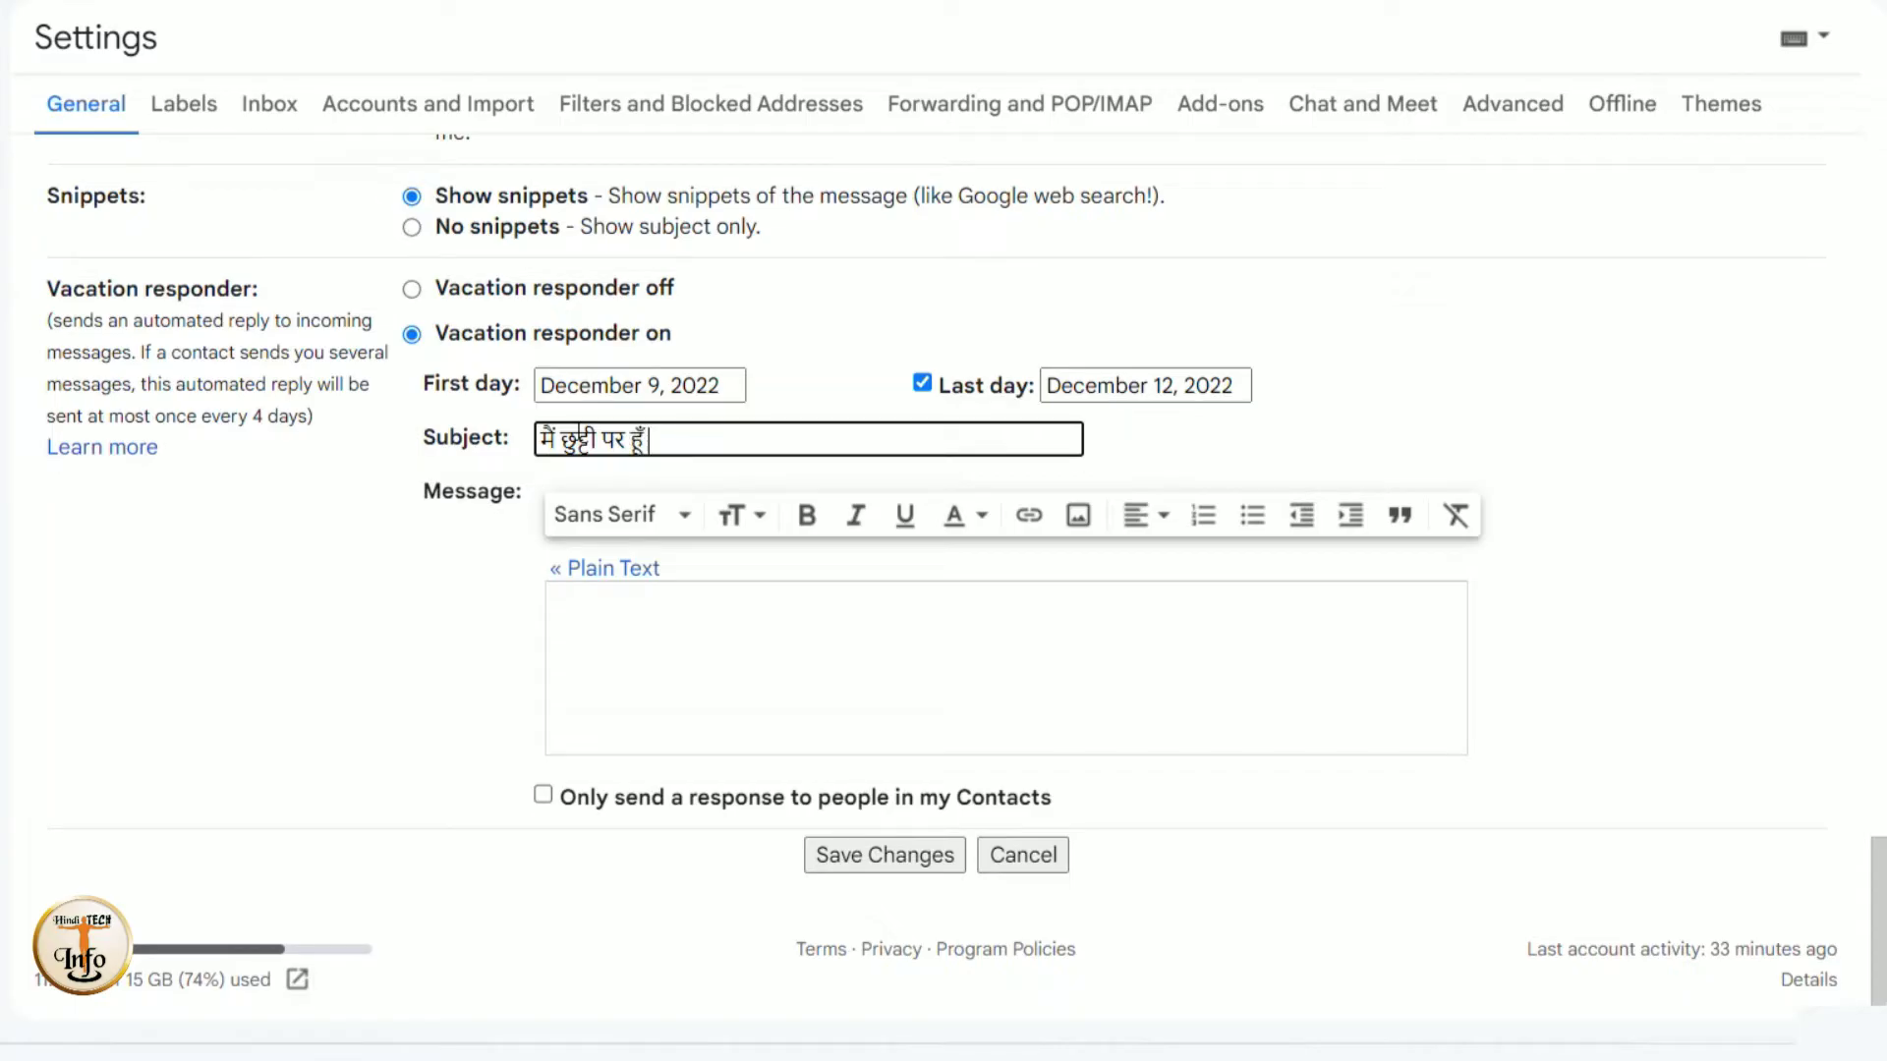
left_click(577, 612)
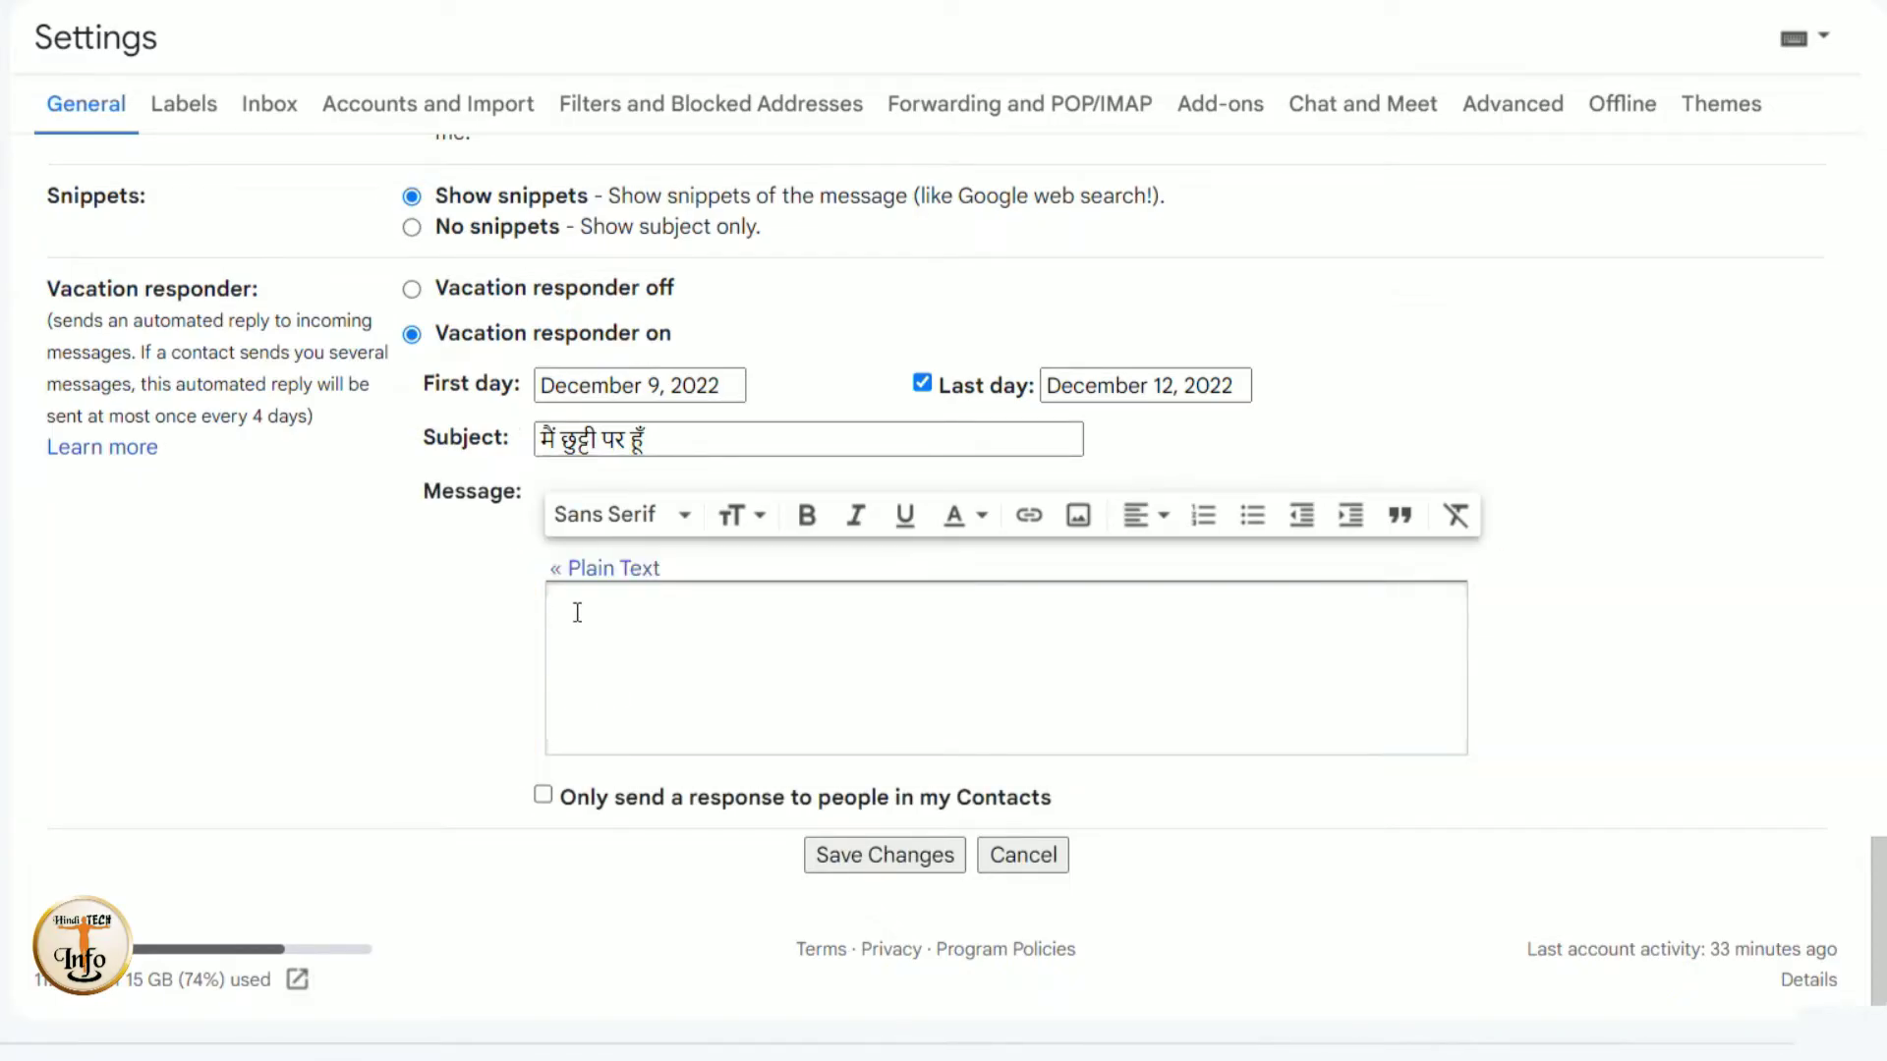
type("सर मैं चार दिनों की छुट्टी")
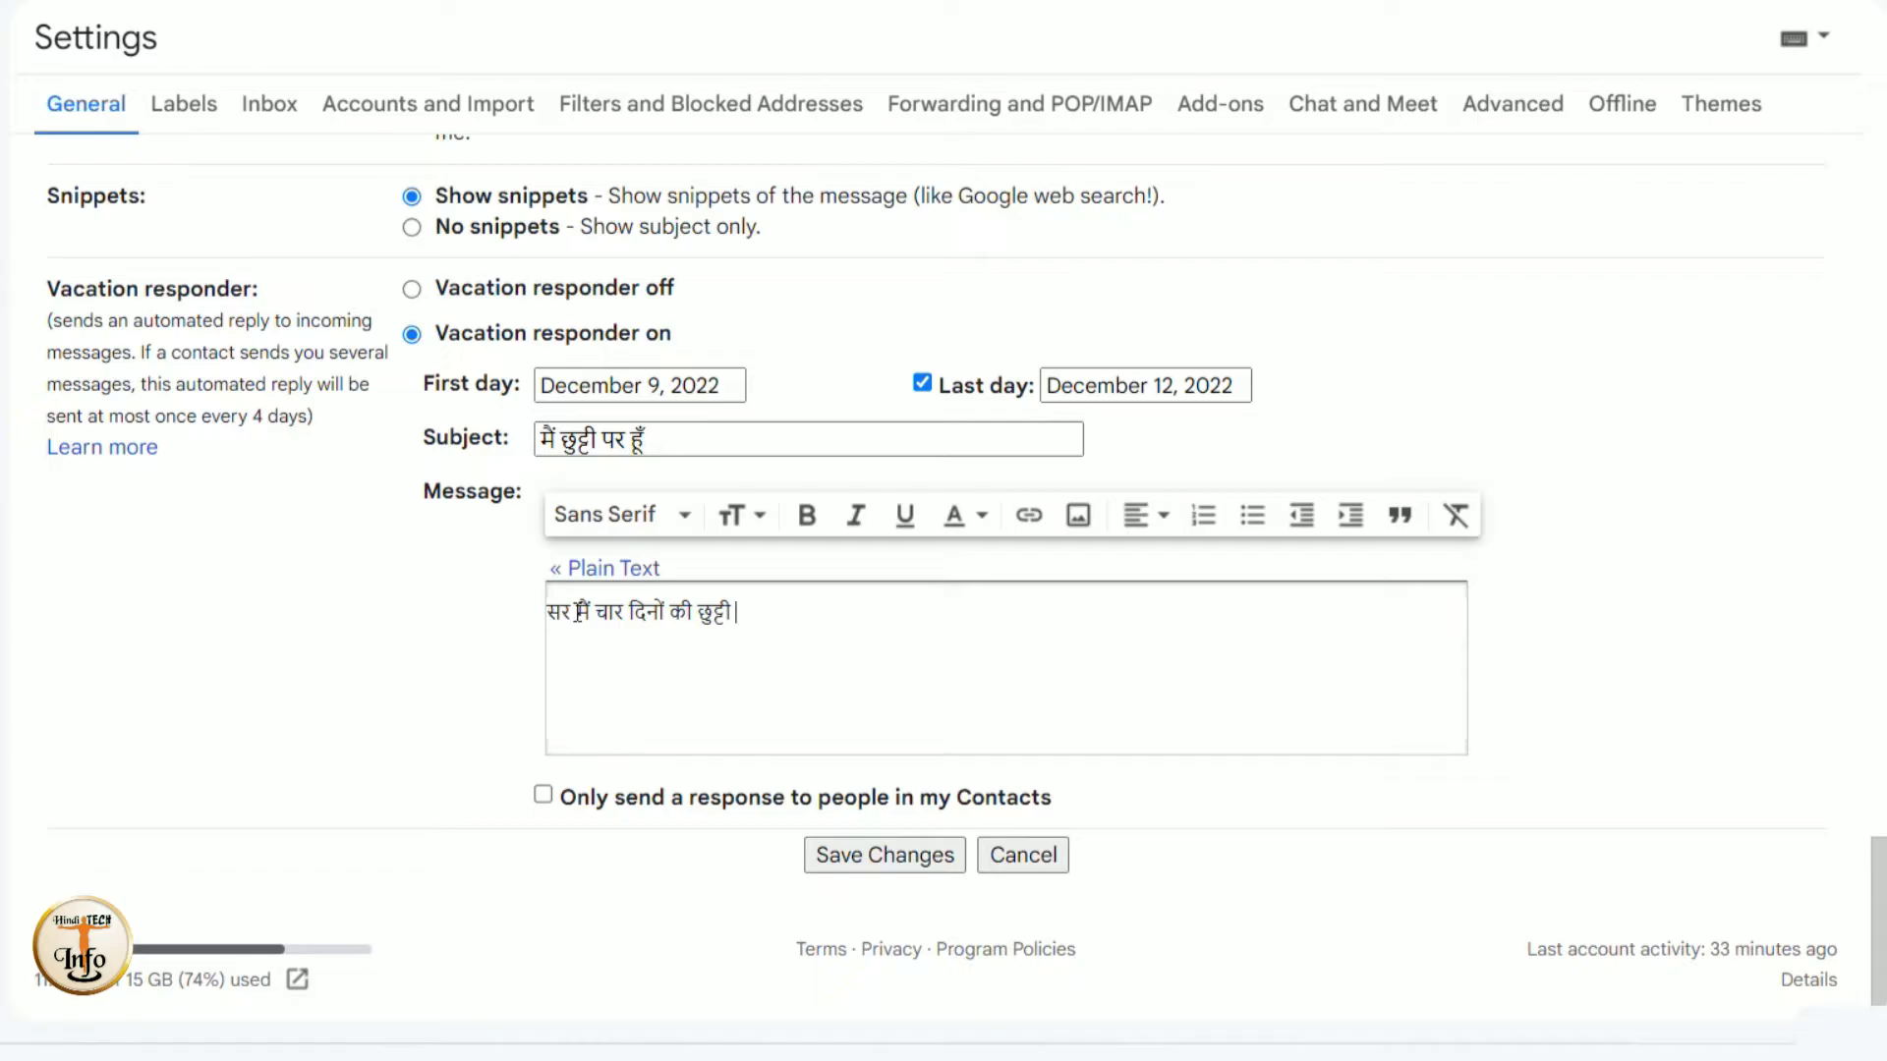
type(" पर हूँ")
type("लौटते ही आपको")
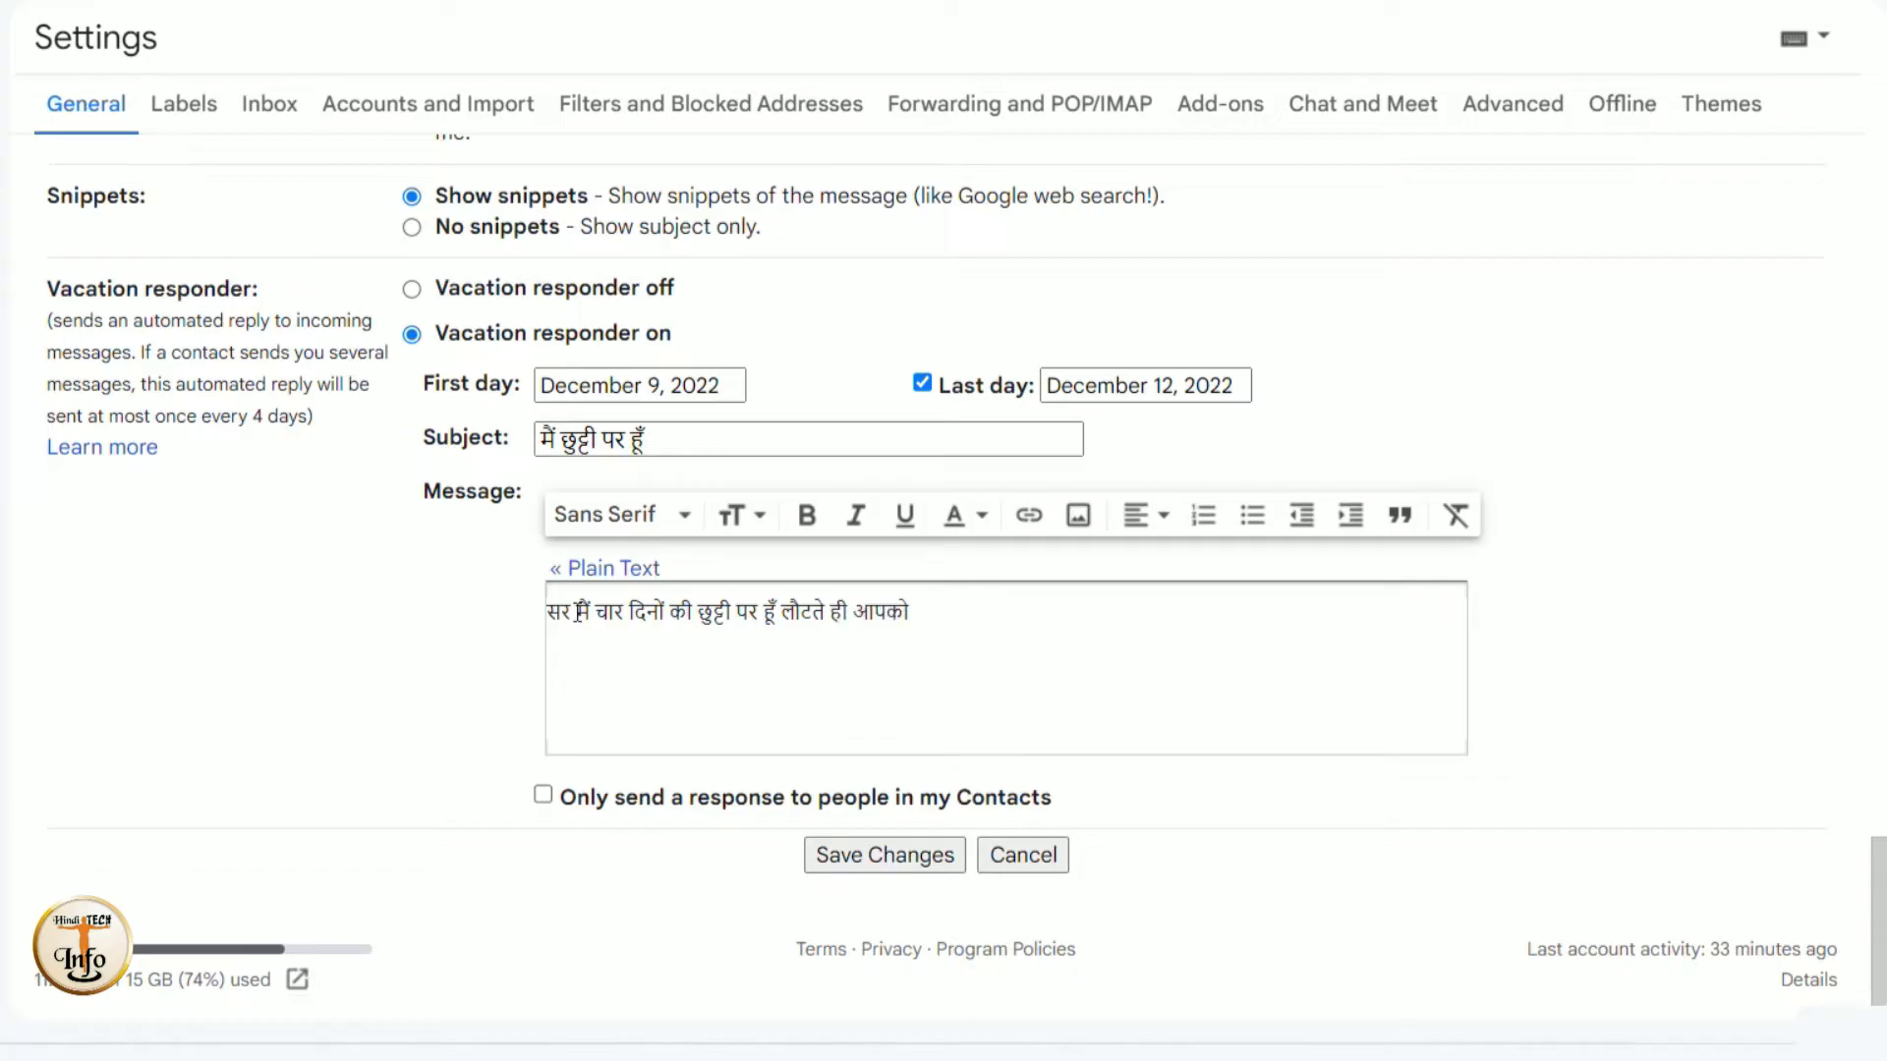
type(" मेल करूँगा।")
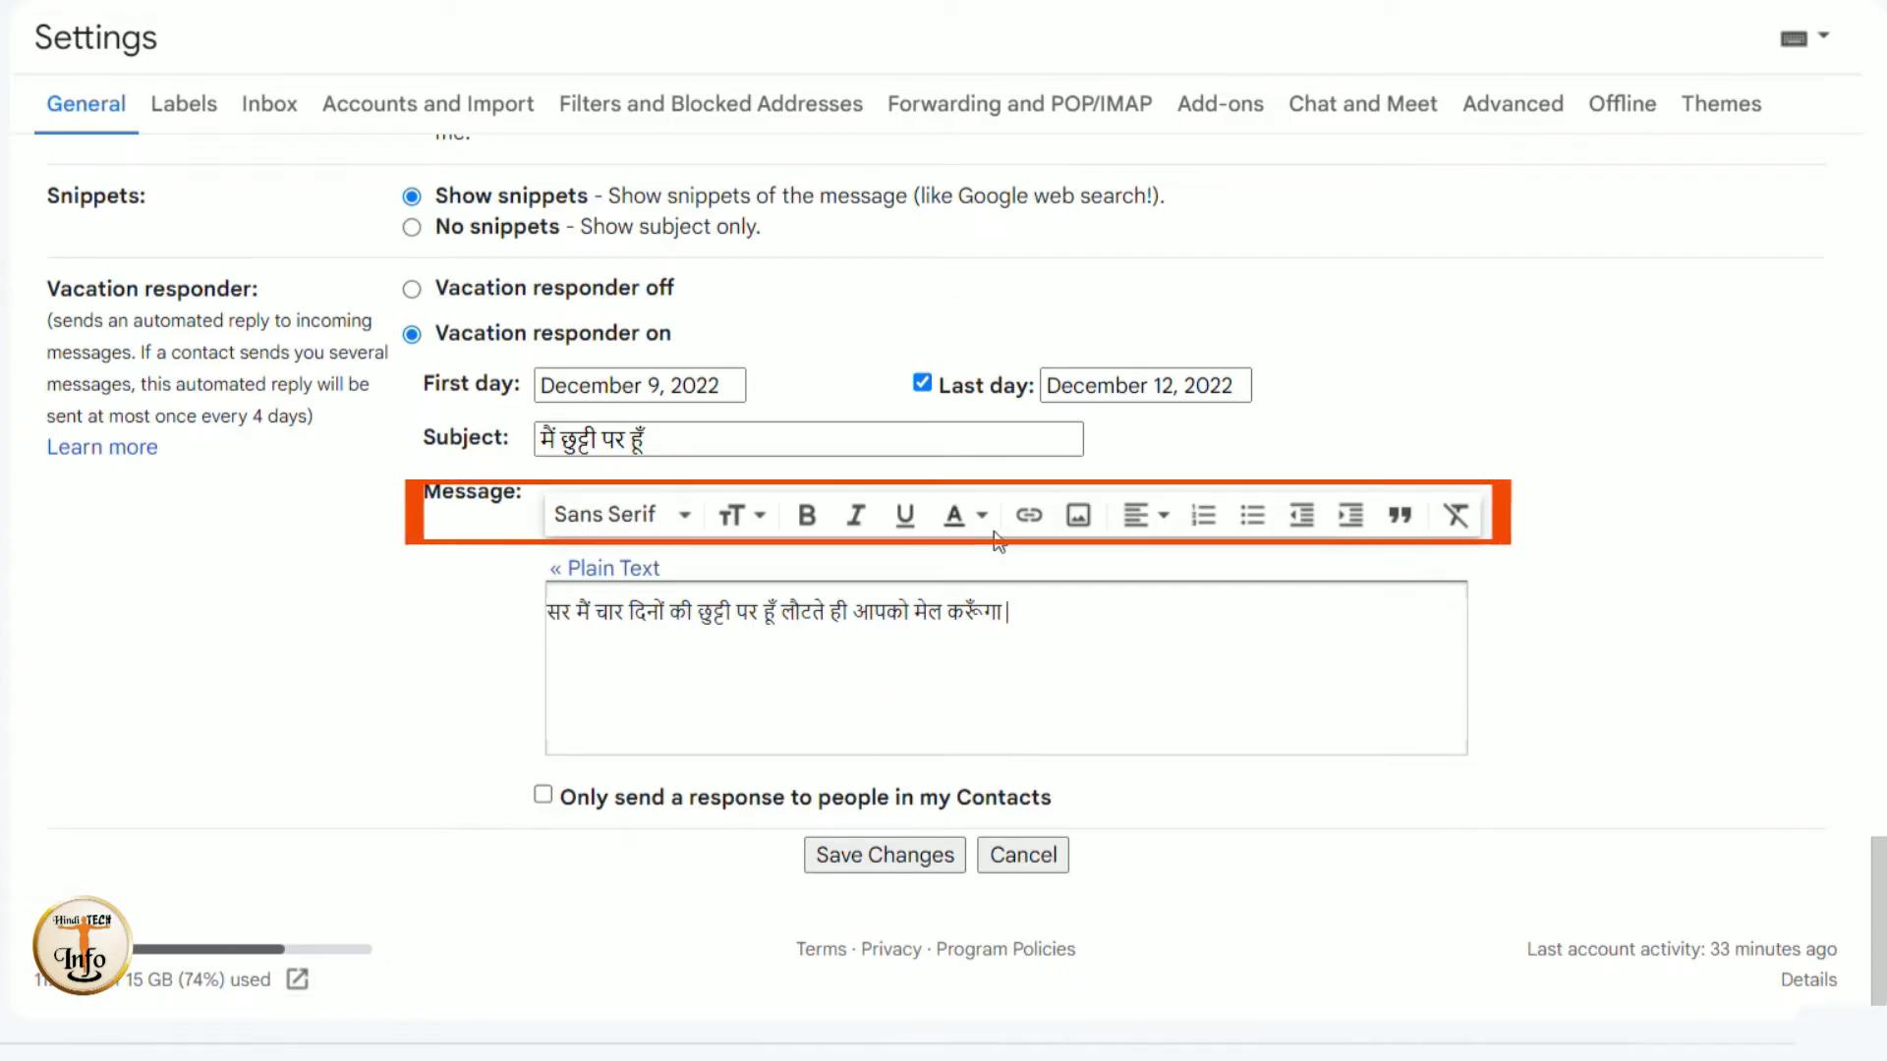
left_click(763, 517)
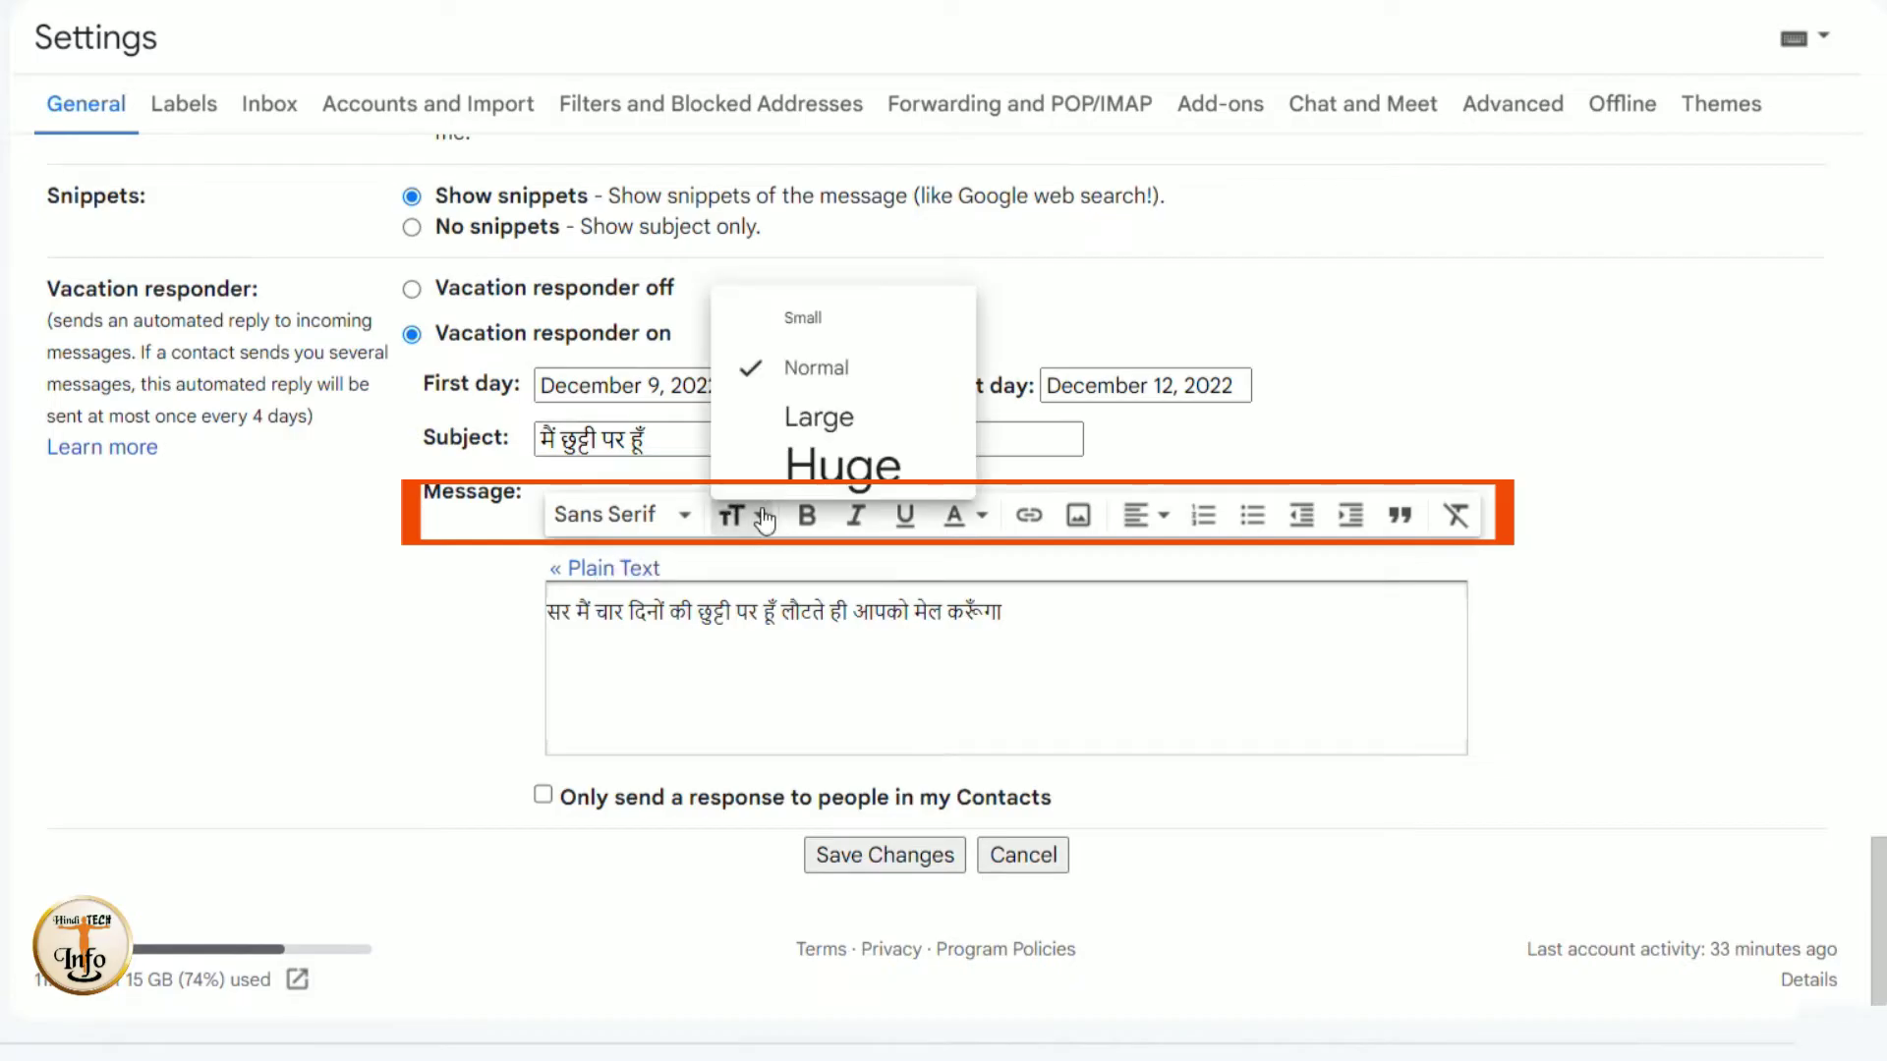
left_click(765, 519)
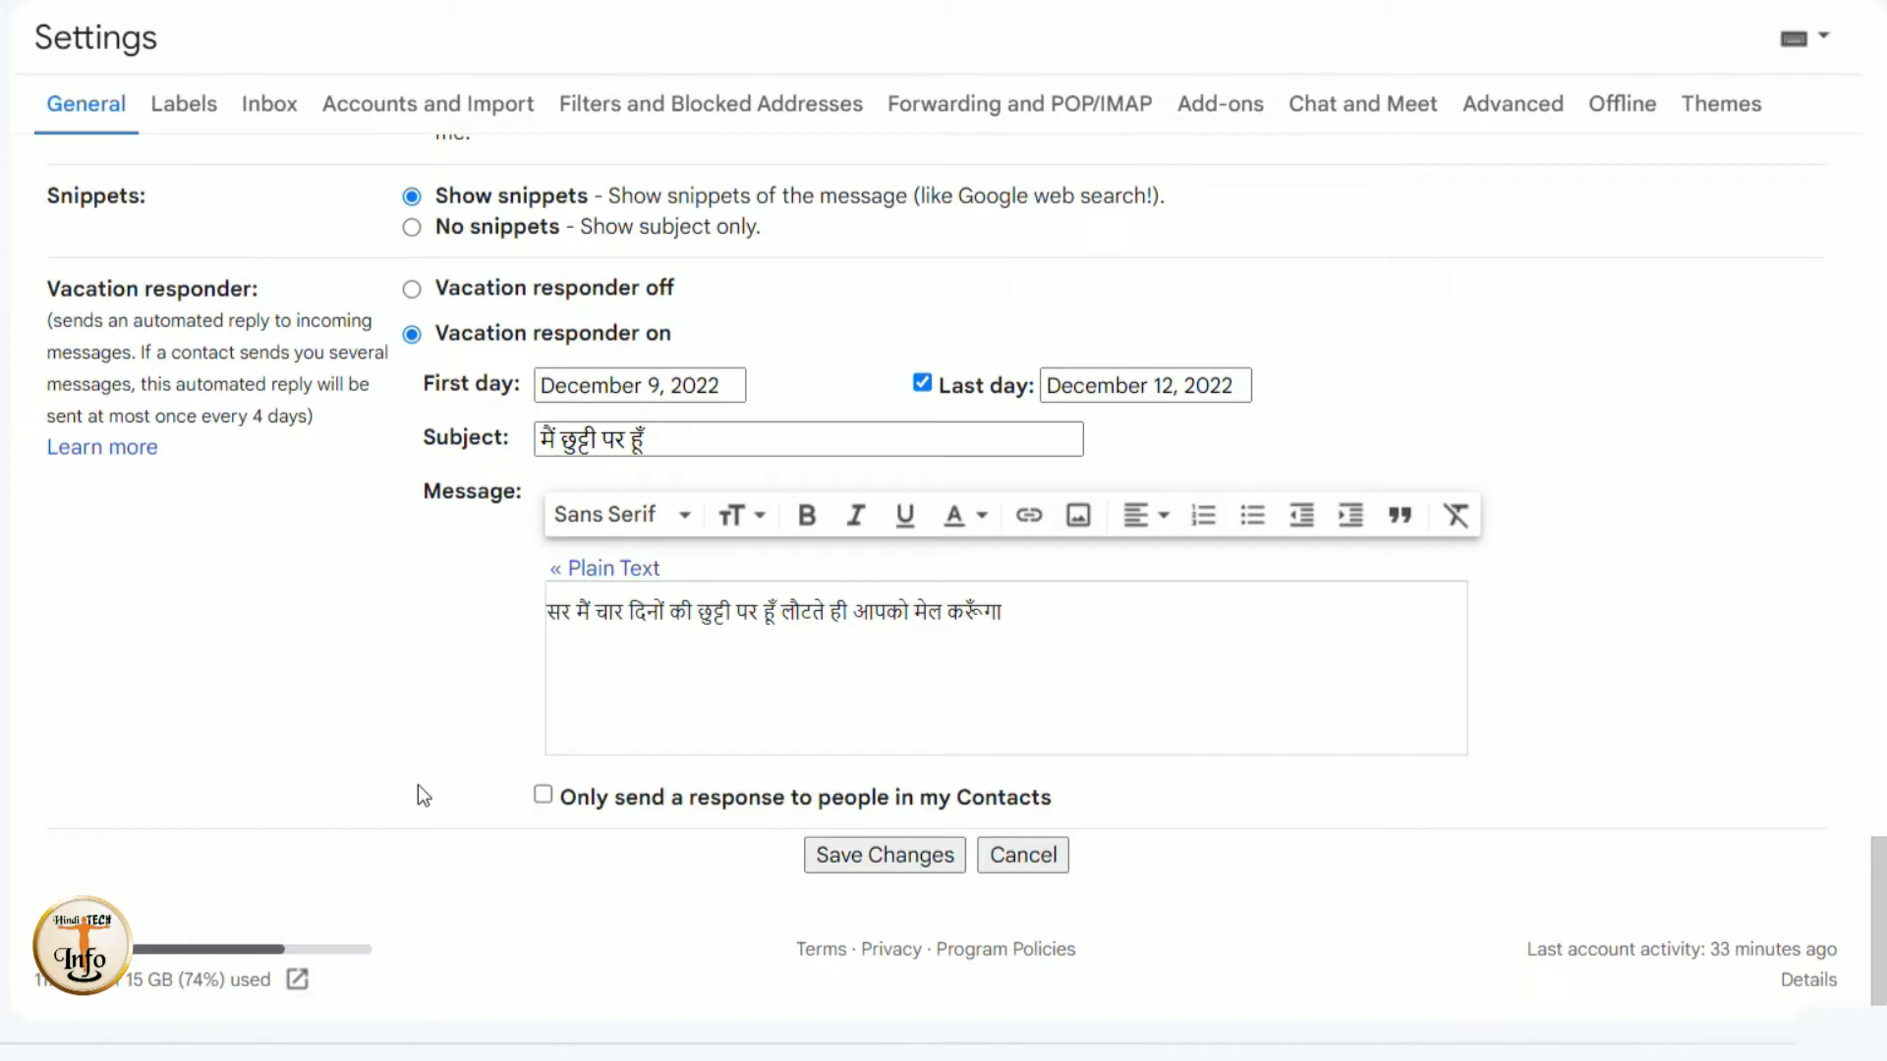
- Tick 'Only send a response to people in my Contacts' for the vacation reply
left_click(544, 796)
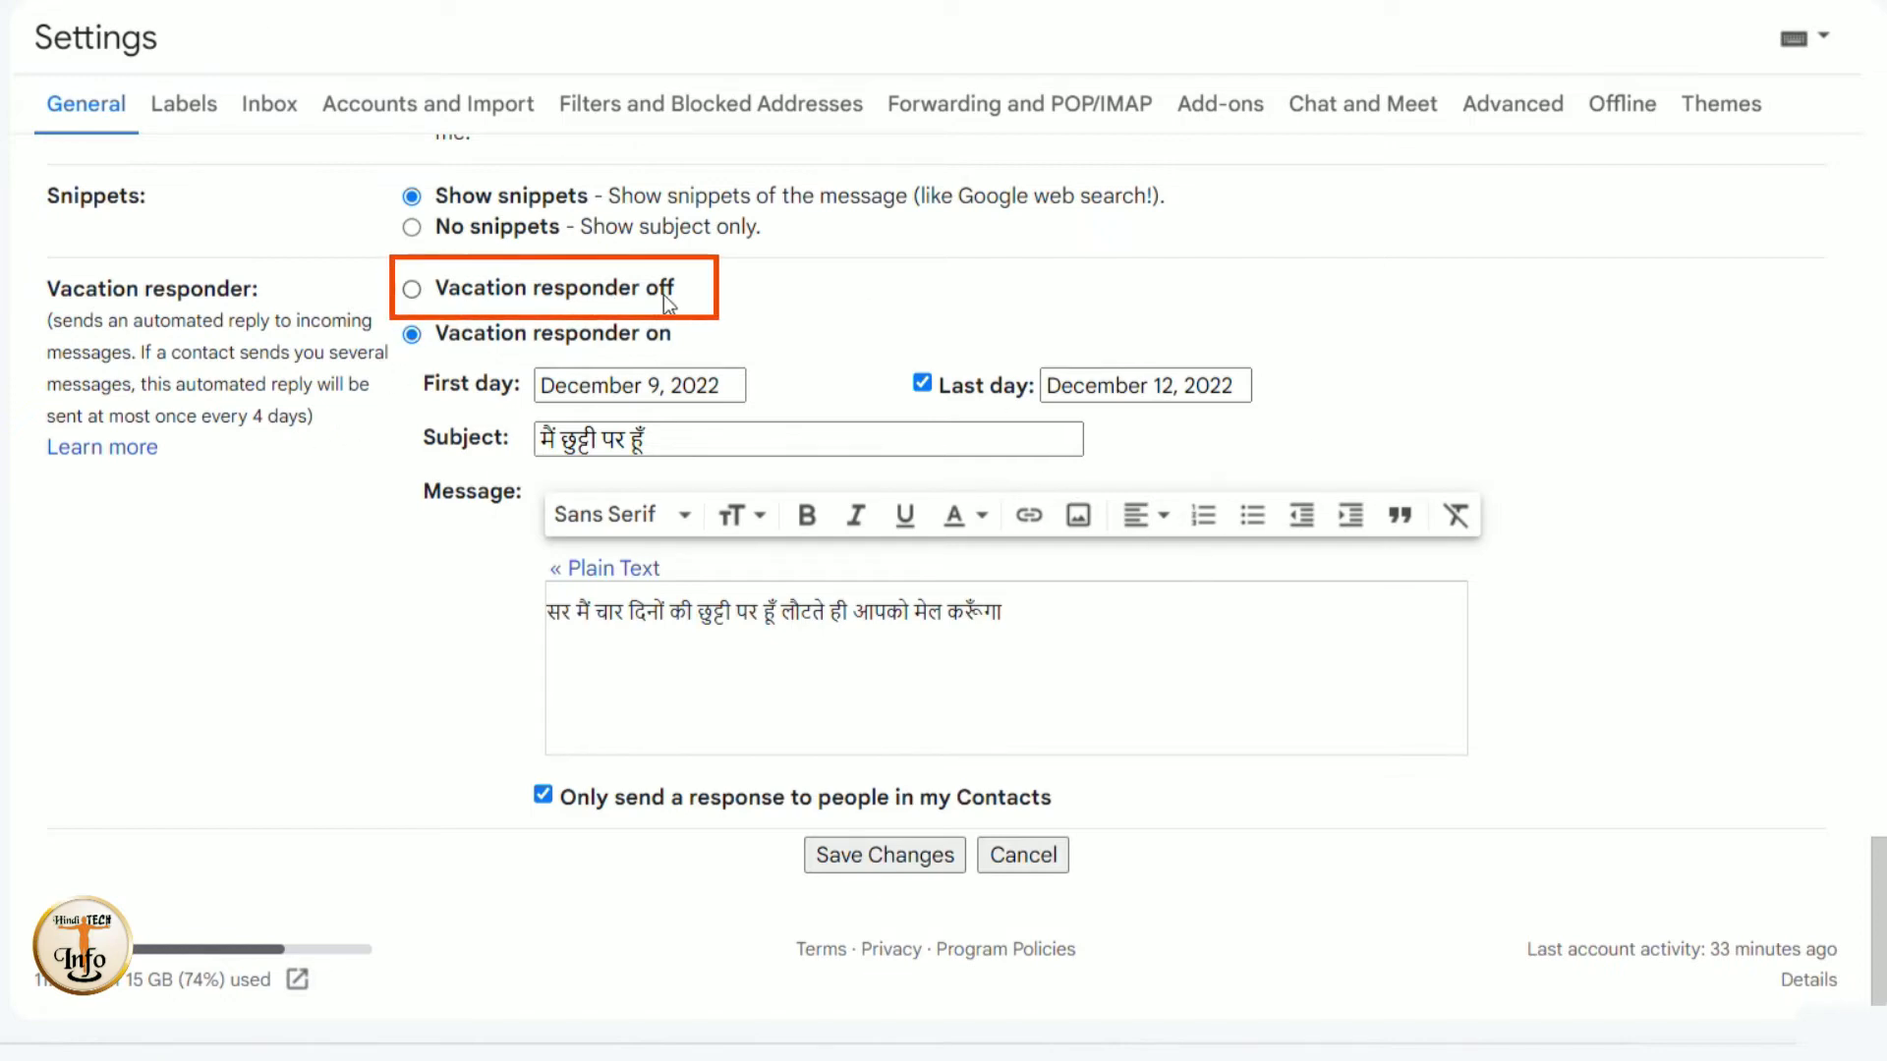
- Turn the vacation responder off and go to the Forwarding and POP/IMAP settings
left_click(412, 293)
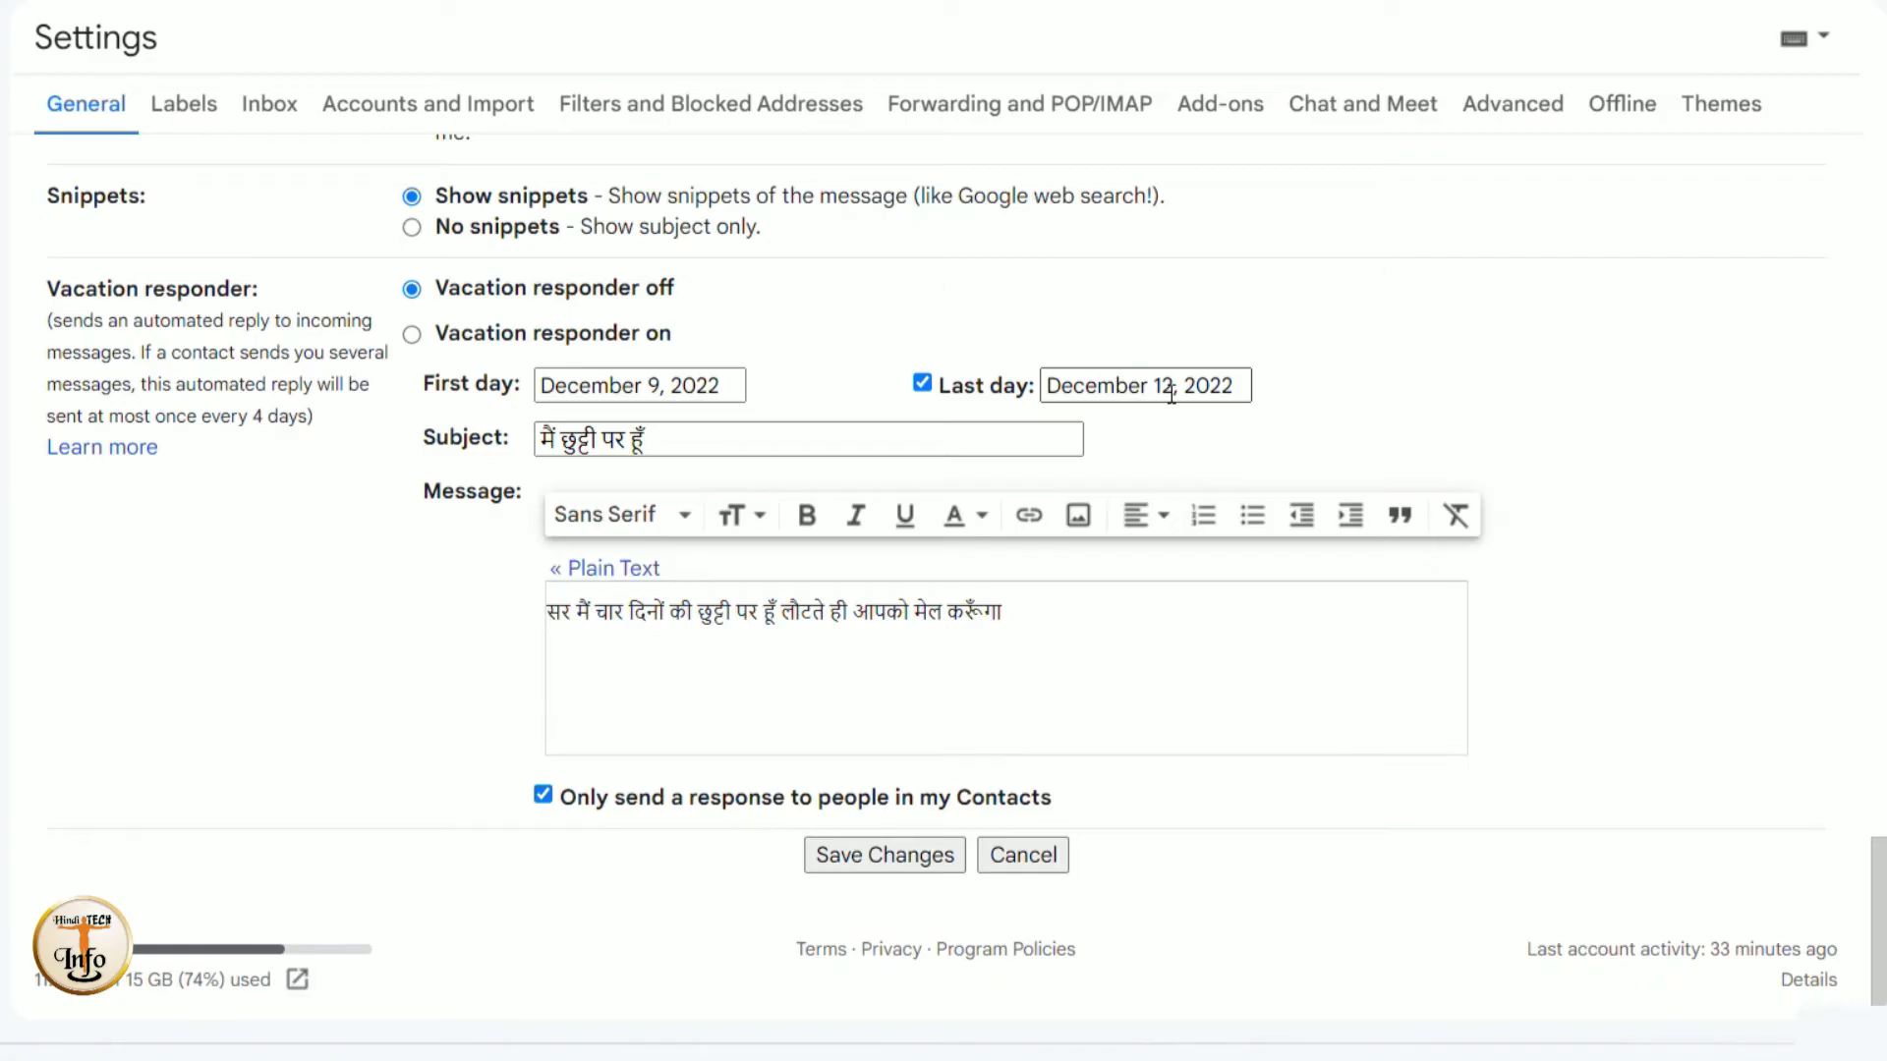
left_click(1022, 434)
left_click(1119, 111)
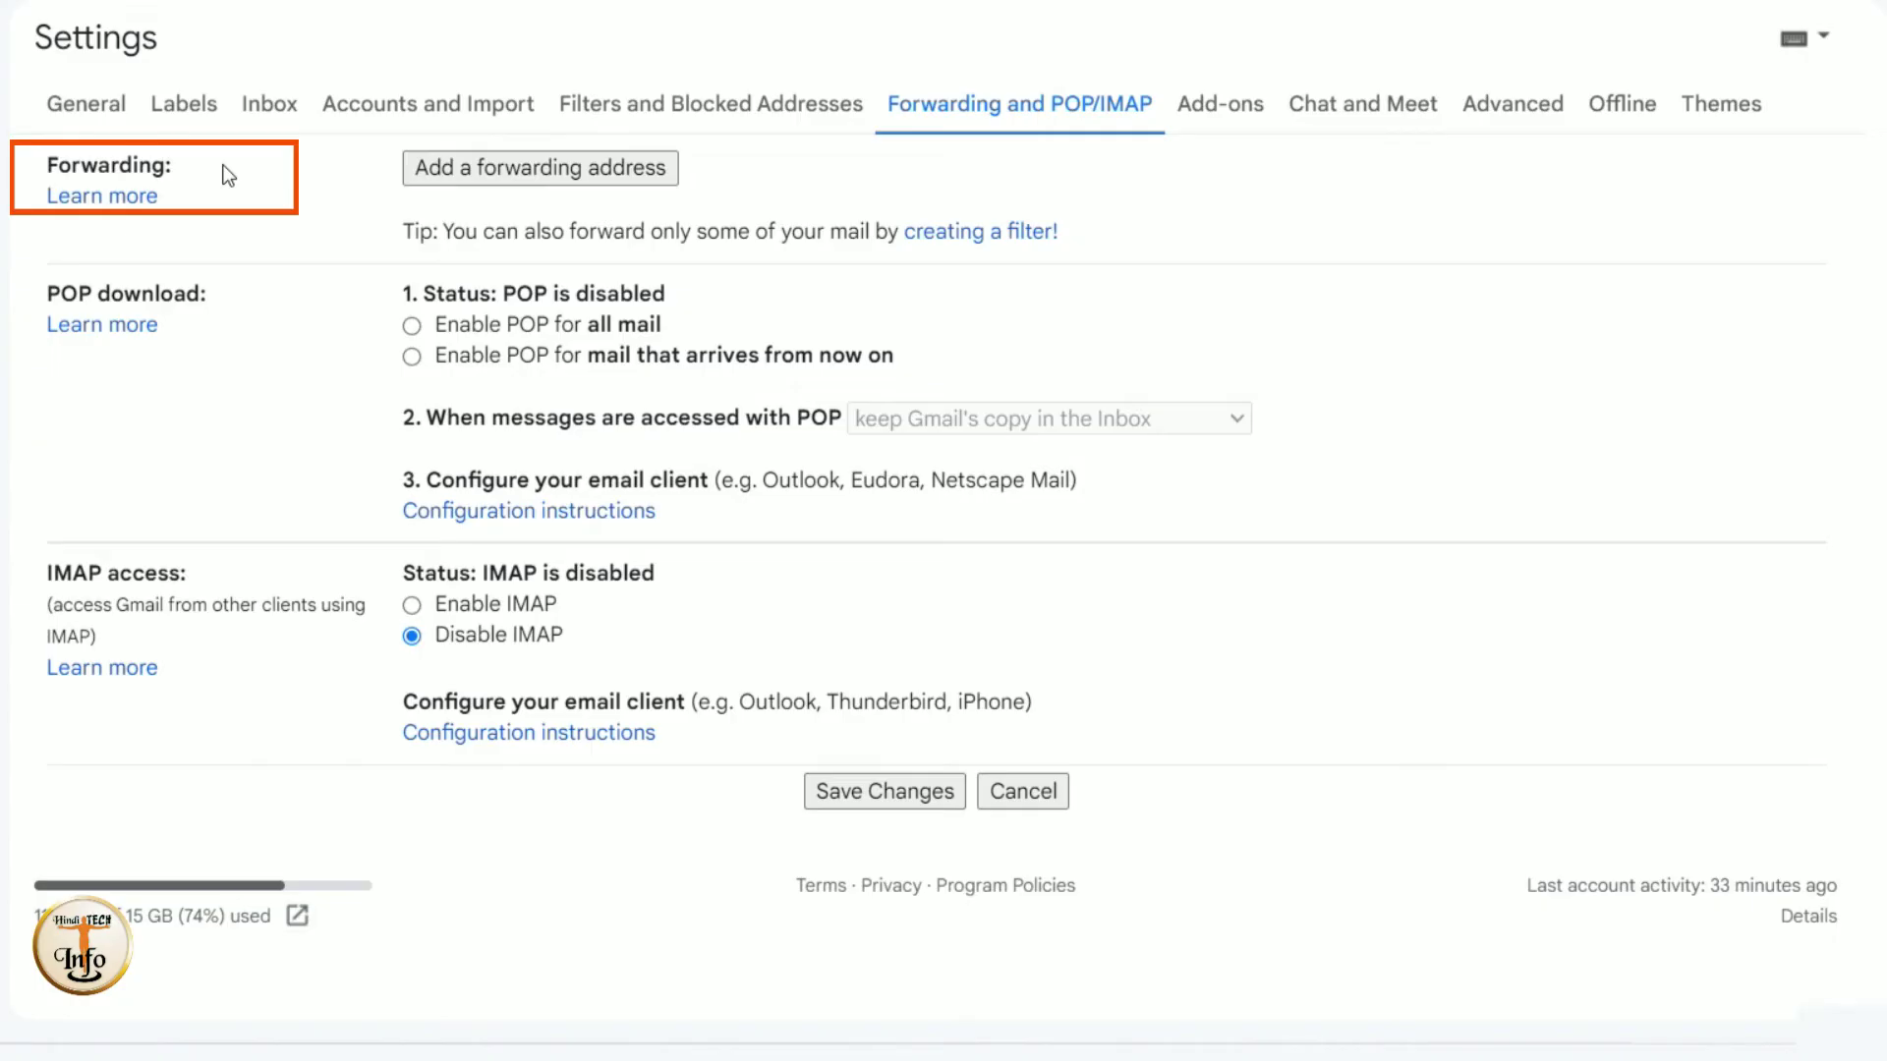
- Add a new forwarding e-mail address and submit it for confirmation
left_click(542, 160)
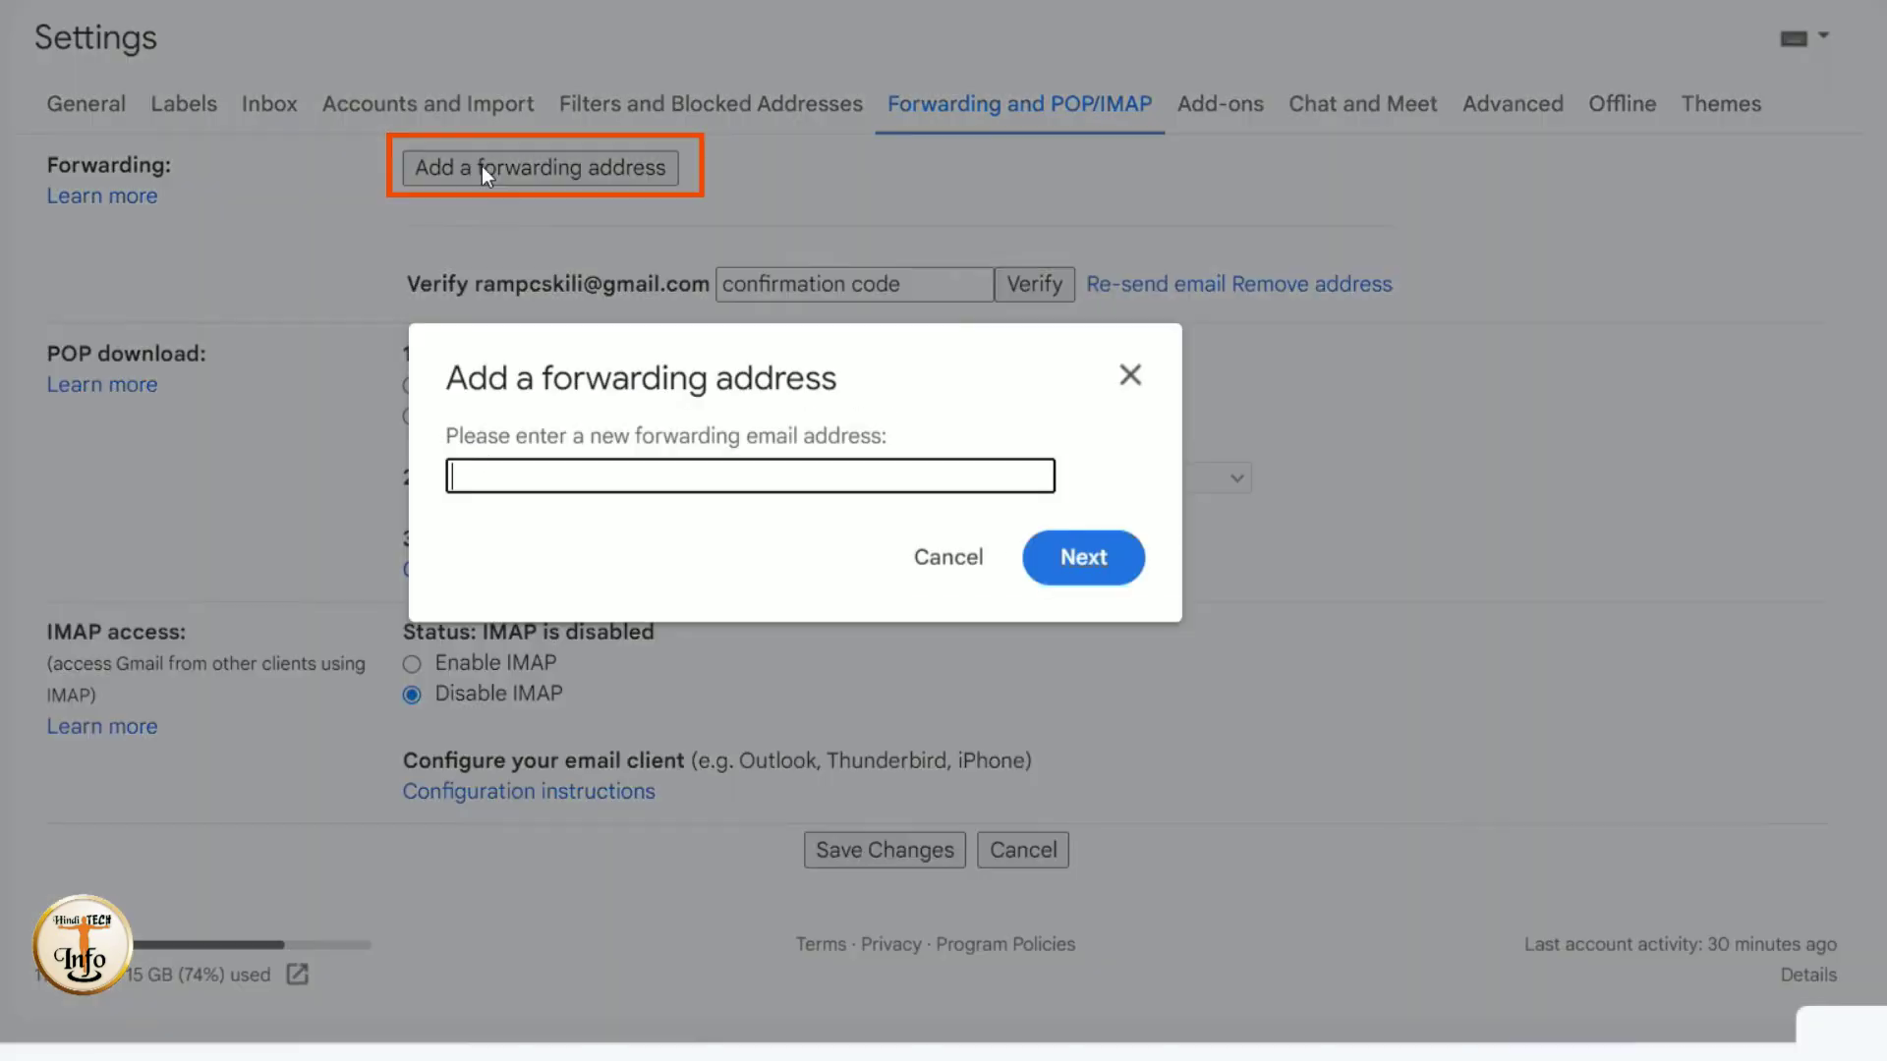
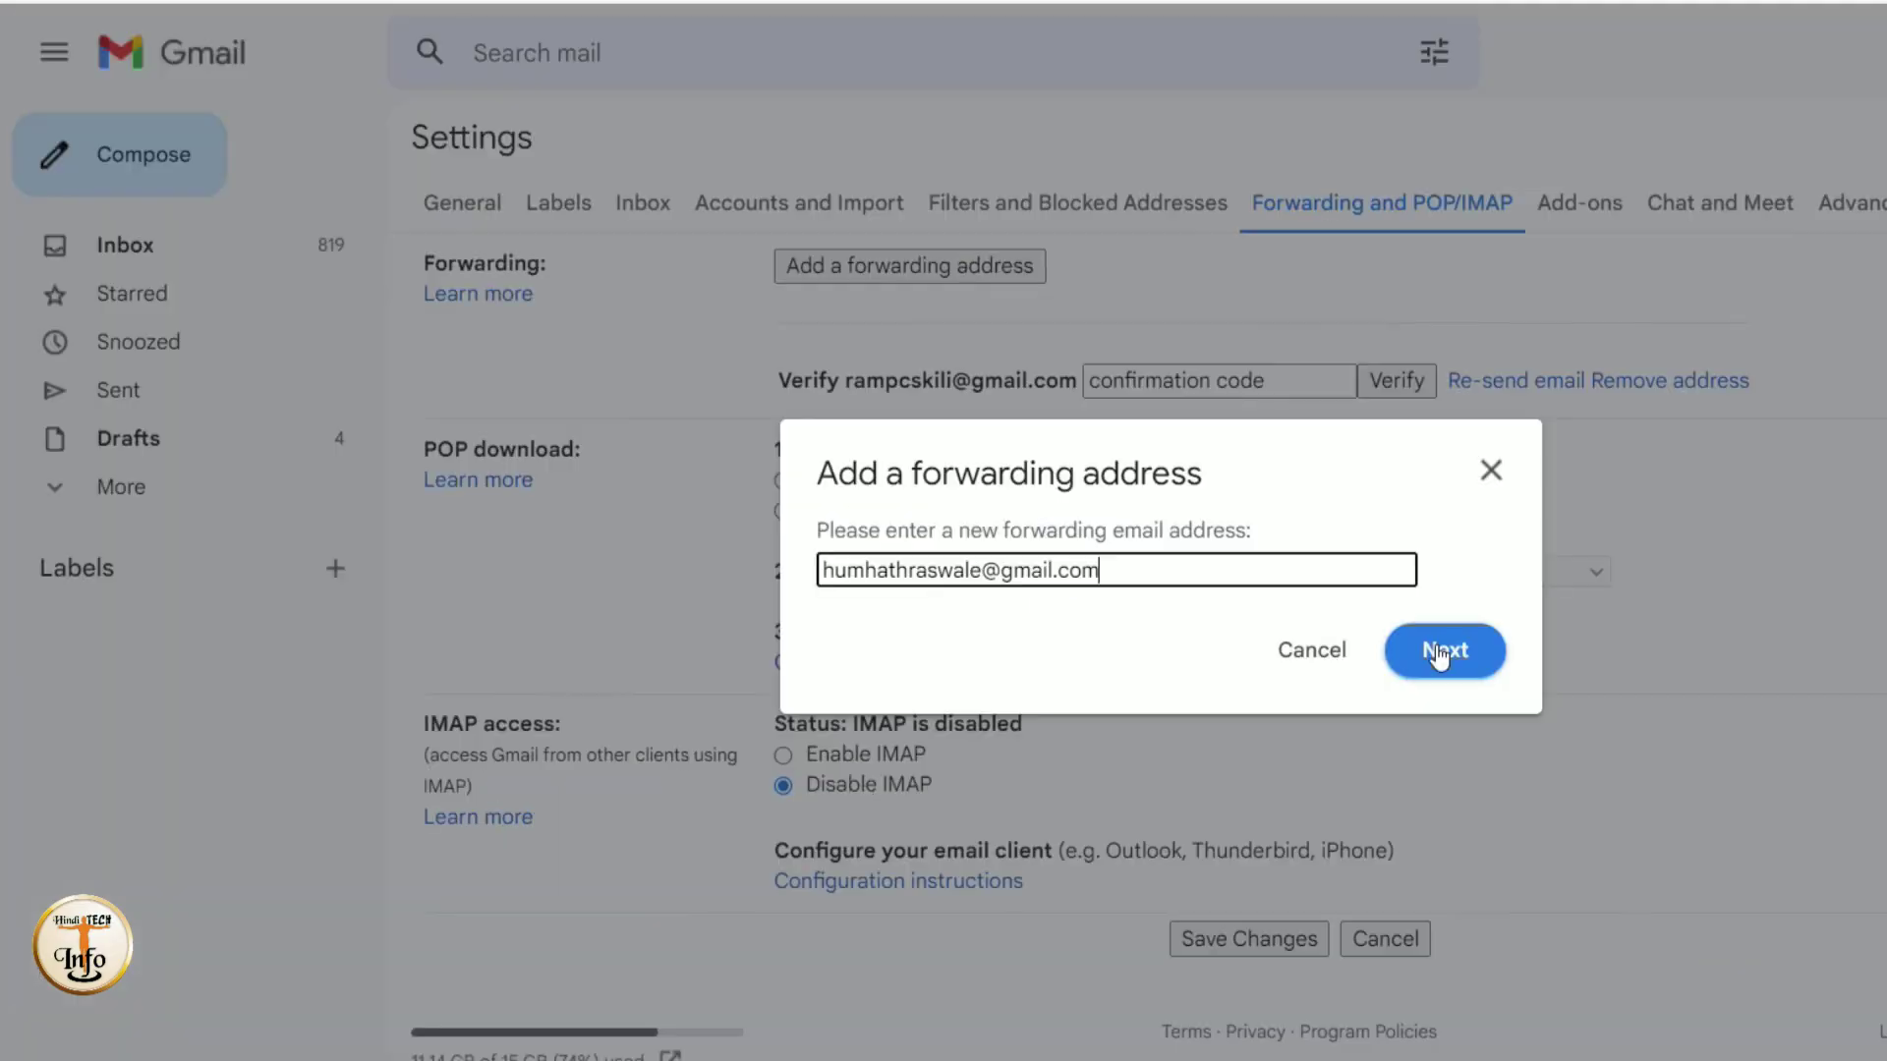
left_click(1078, 566)
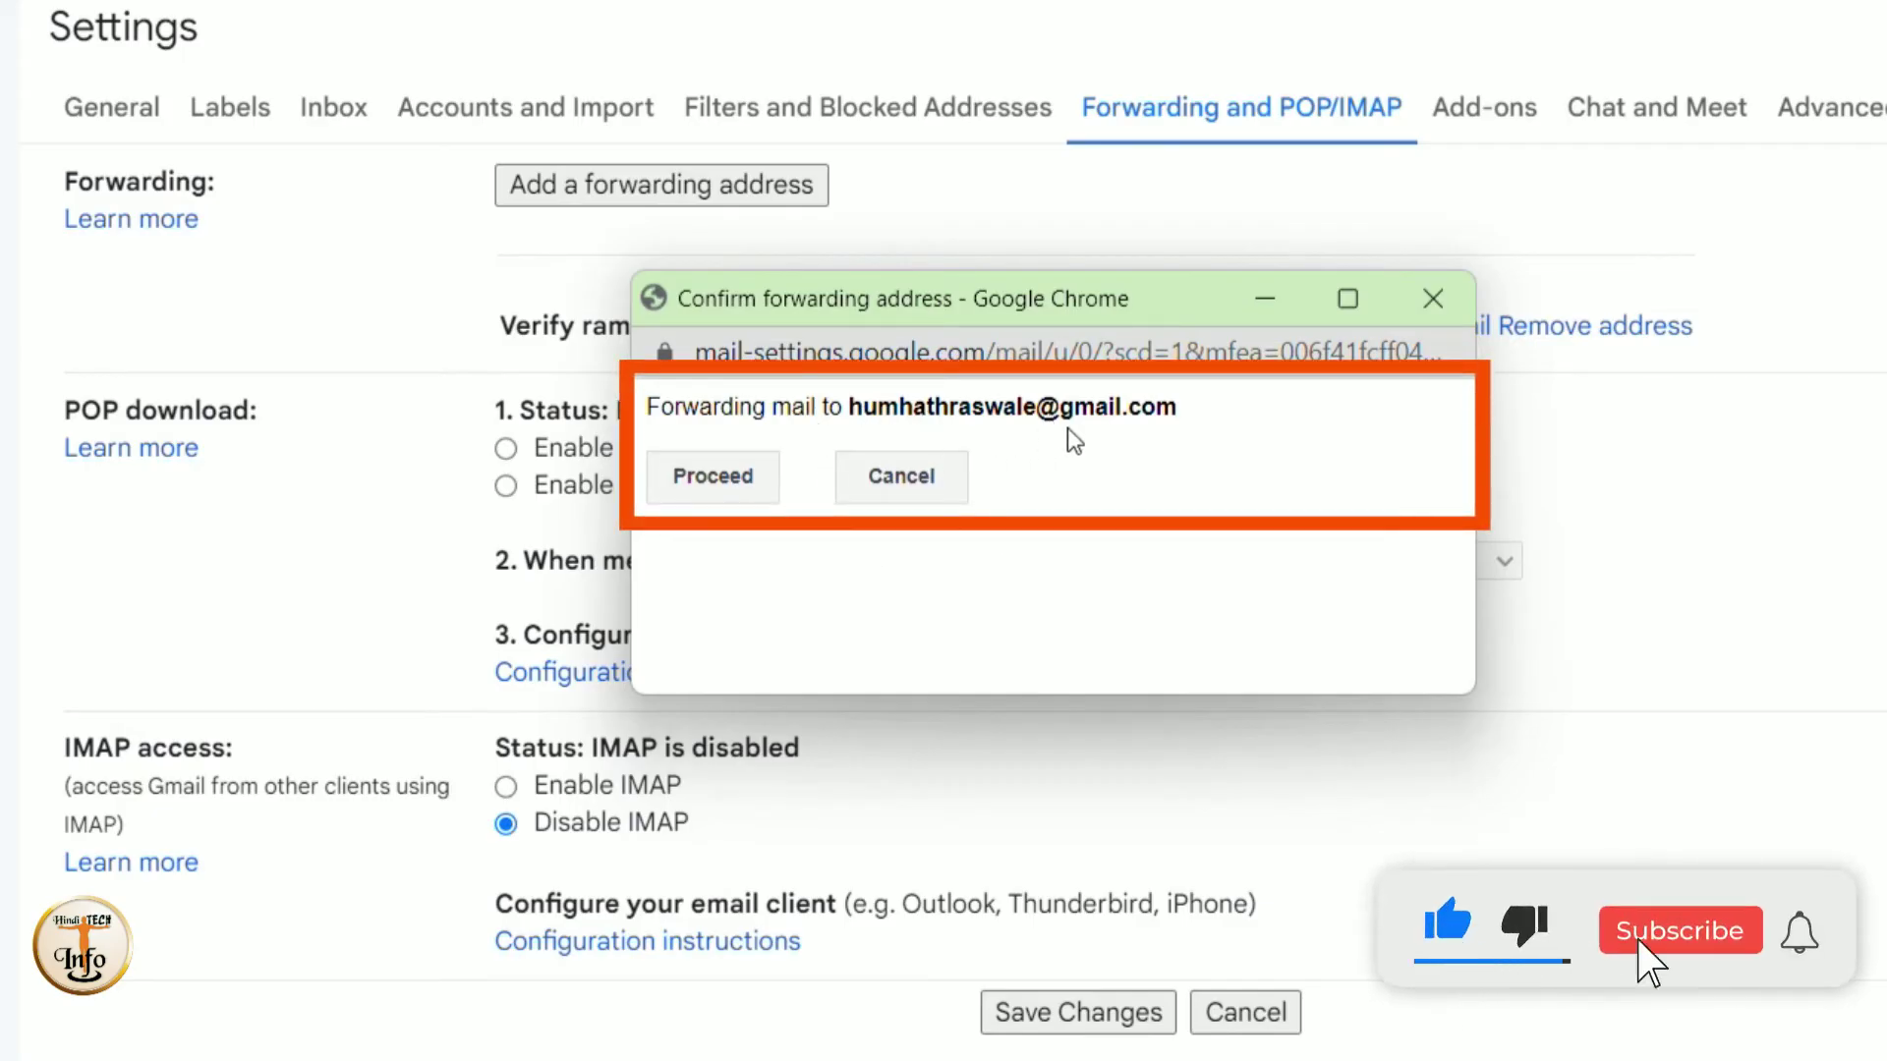
- Proceed with forwarding, then paste the emailed confirmation code and verify the new address
left_click(714, 476)
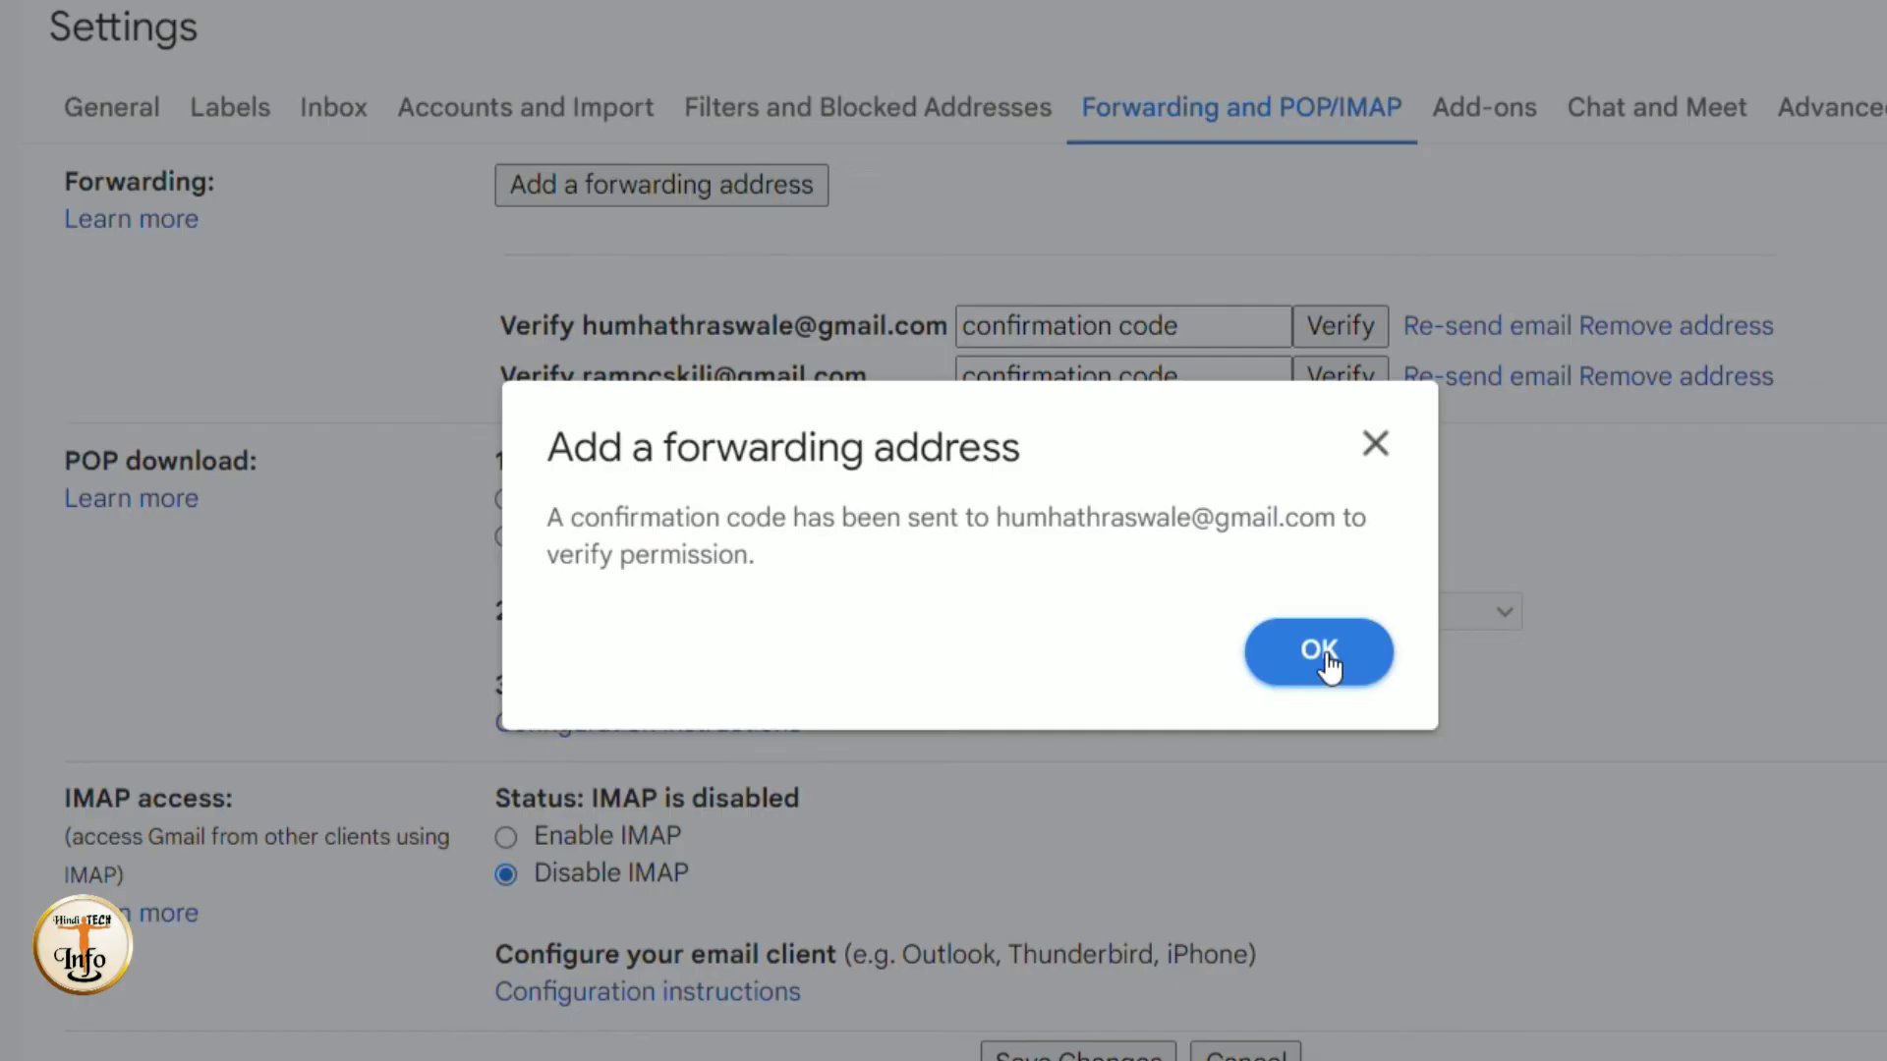
left_click(1319, 653)
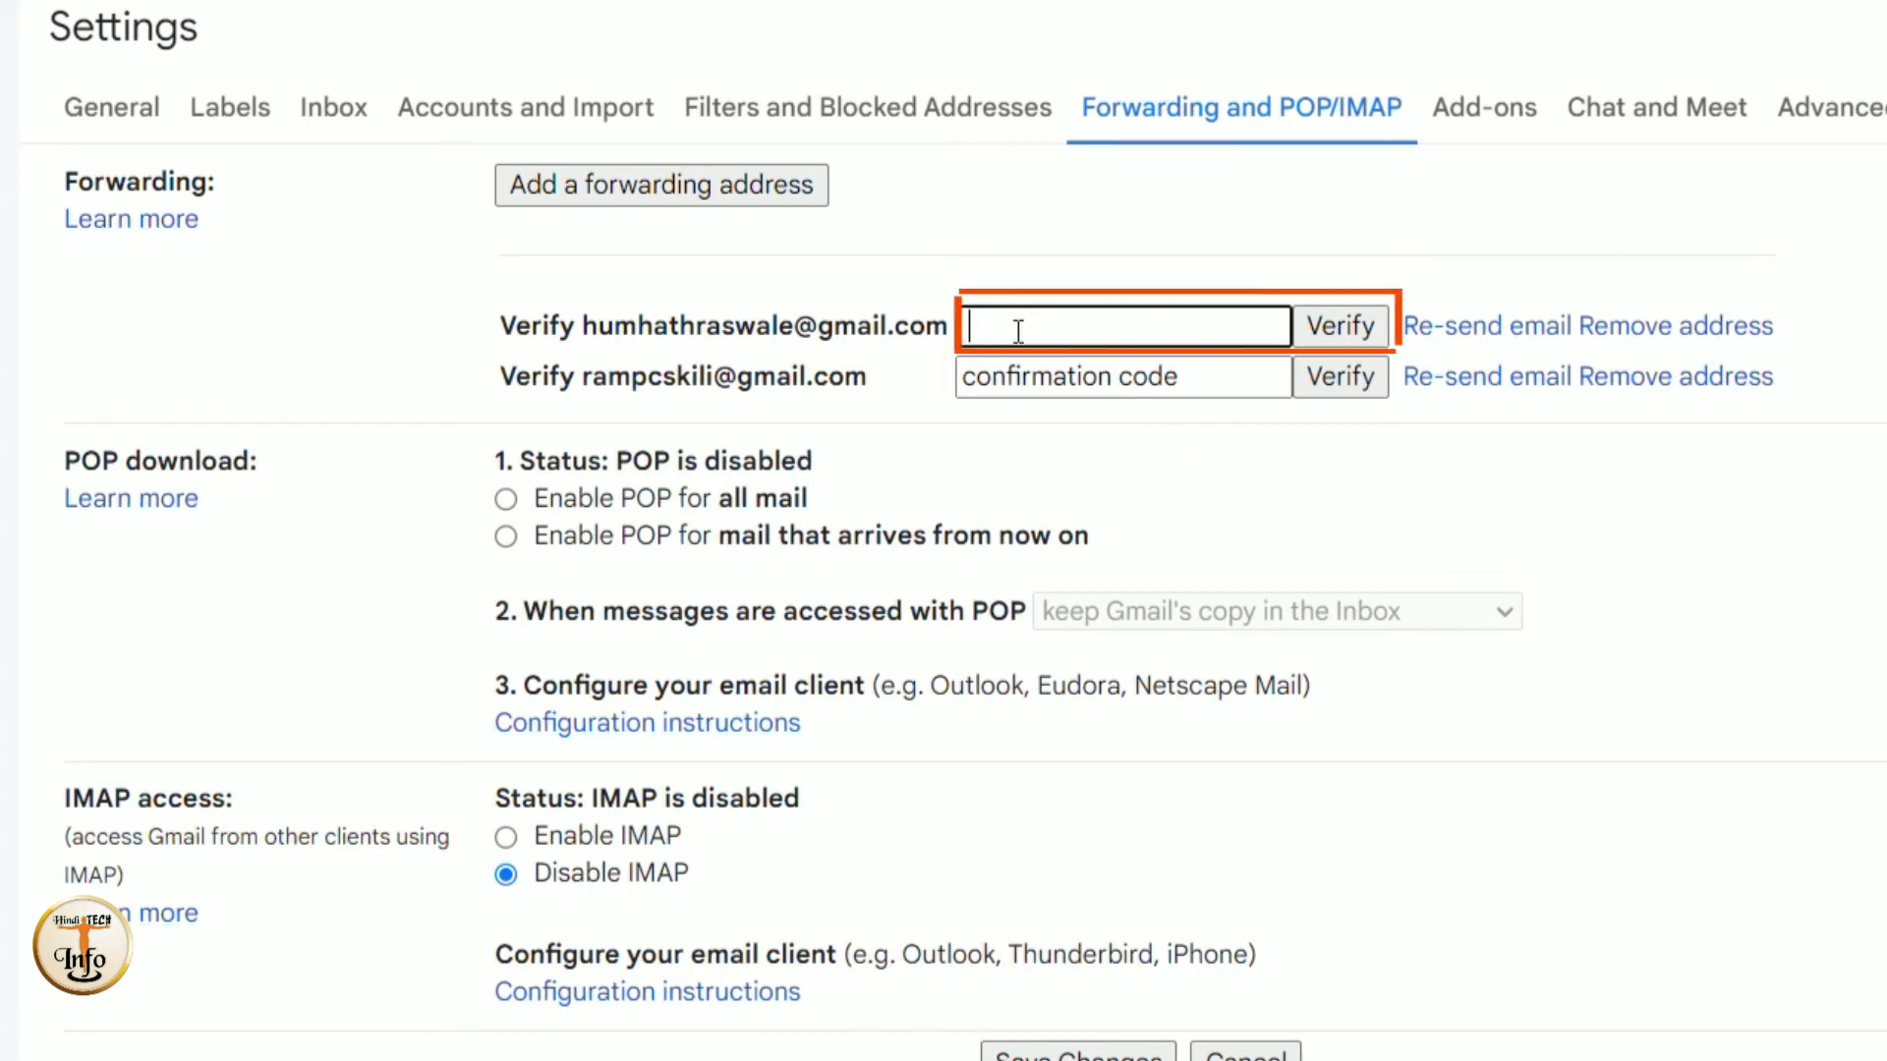
key("ctrl+v")
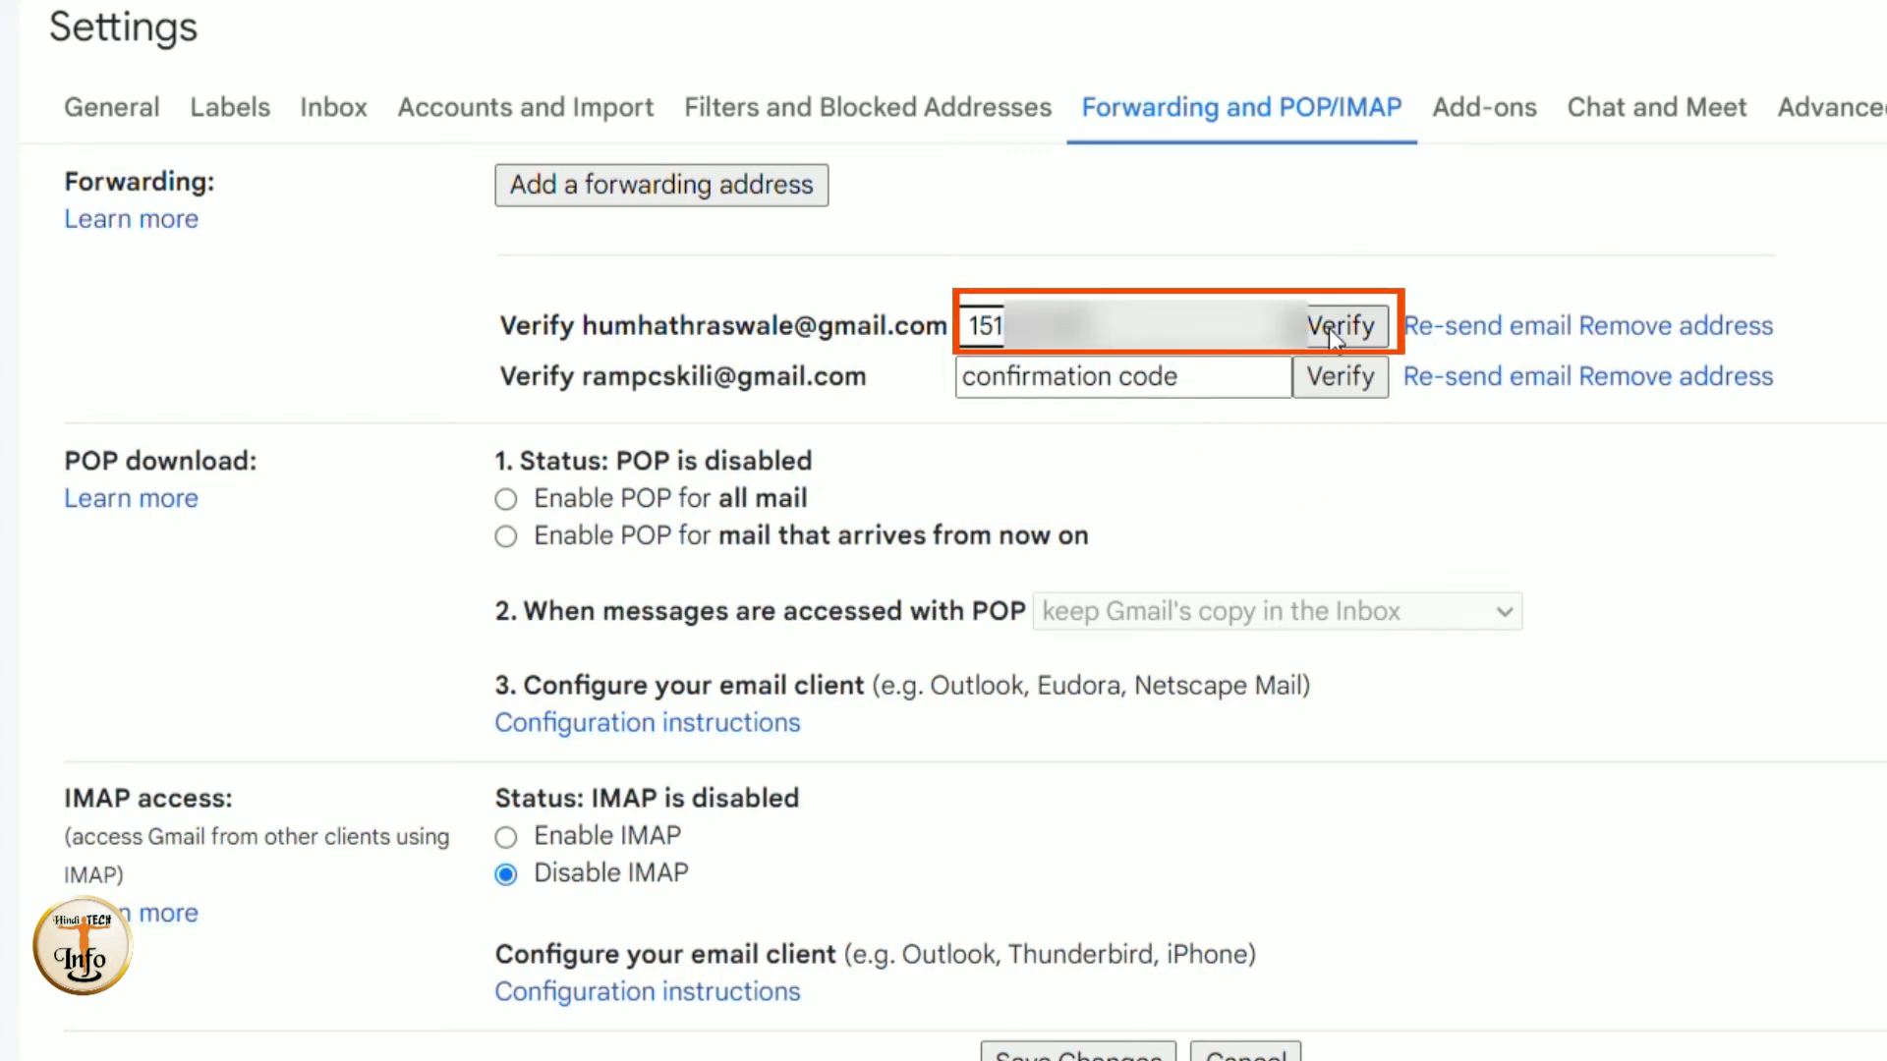
left_click(1329, 322)
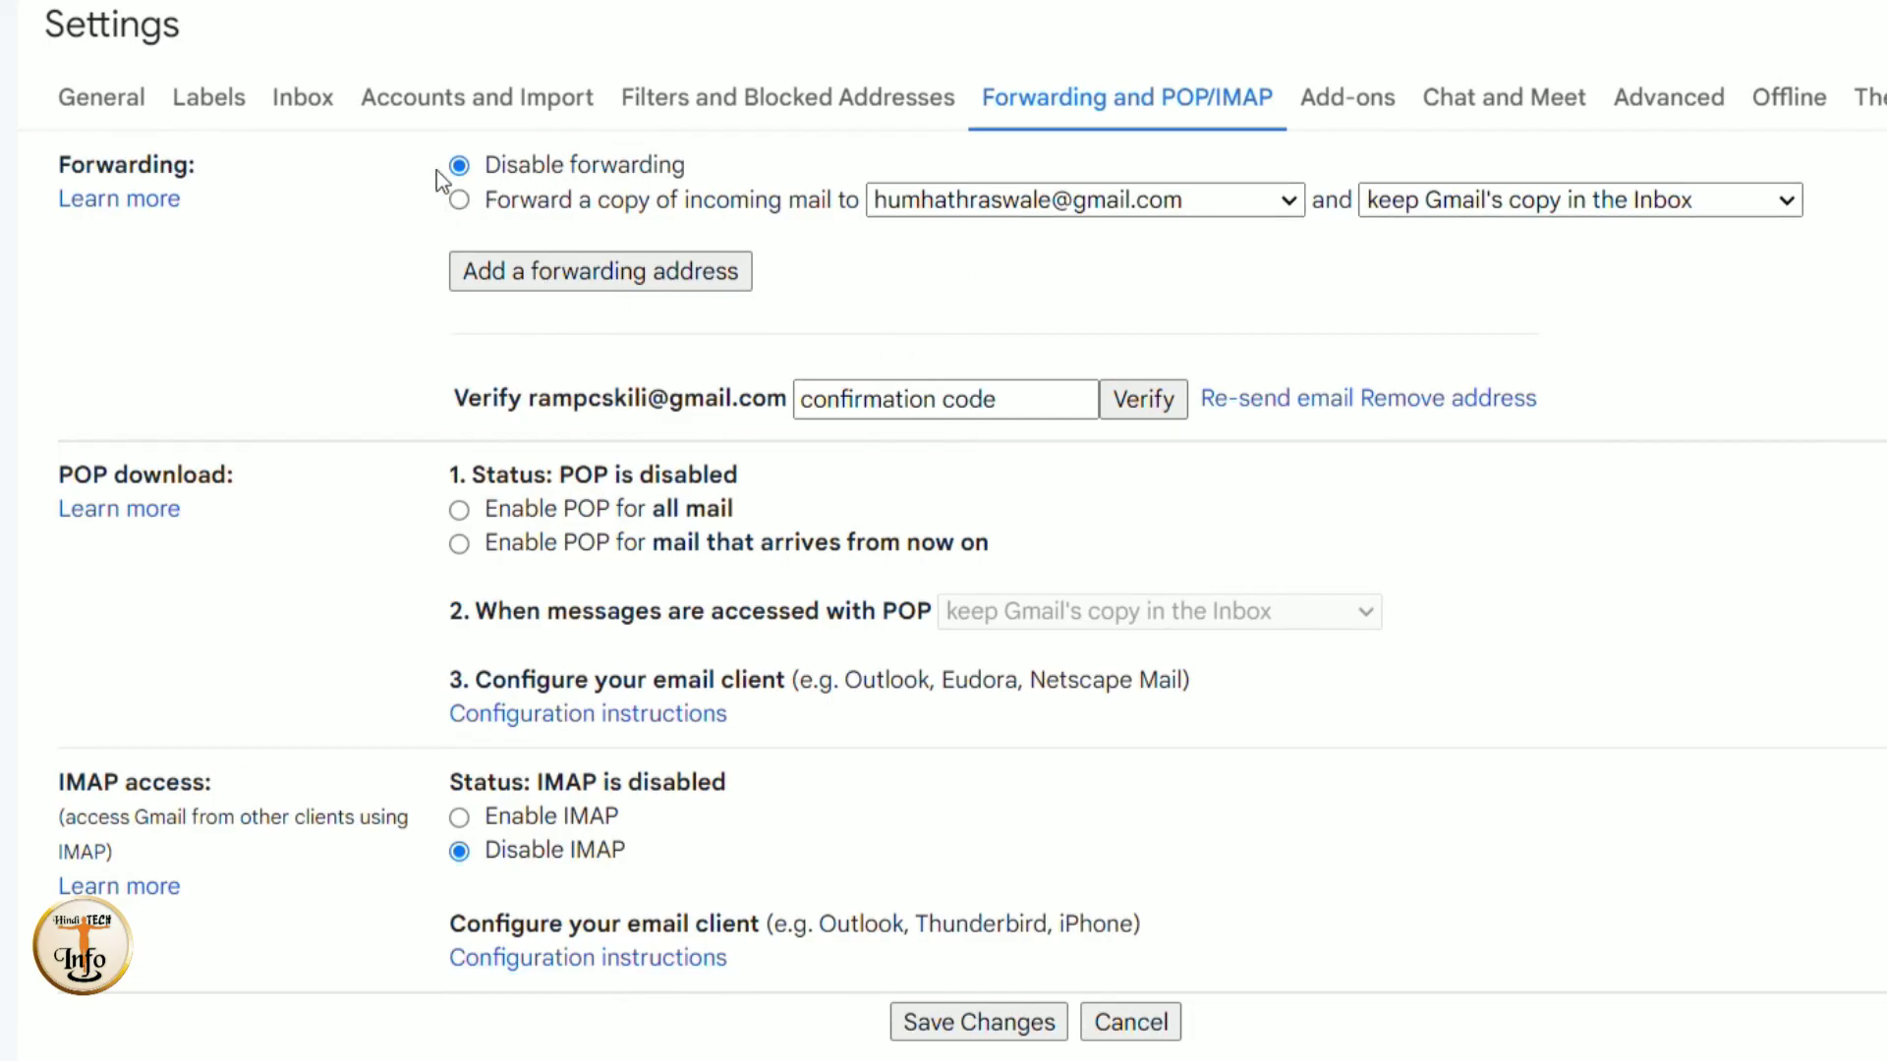
- Forward a copy of incoming mail to the verified address, keeping Gmail's copy in the Inbox
left_click(658, 221)
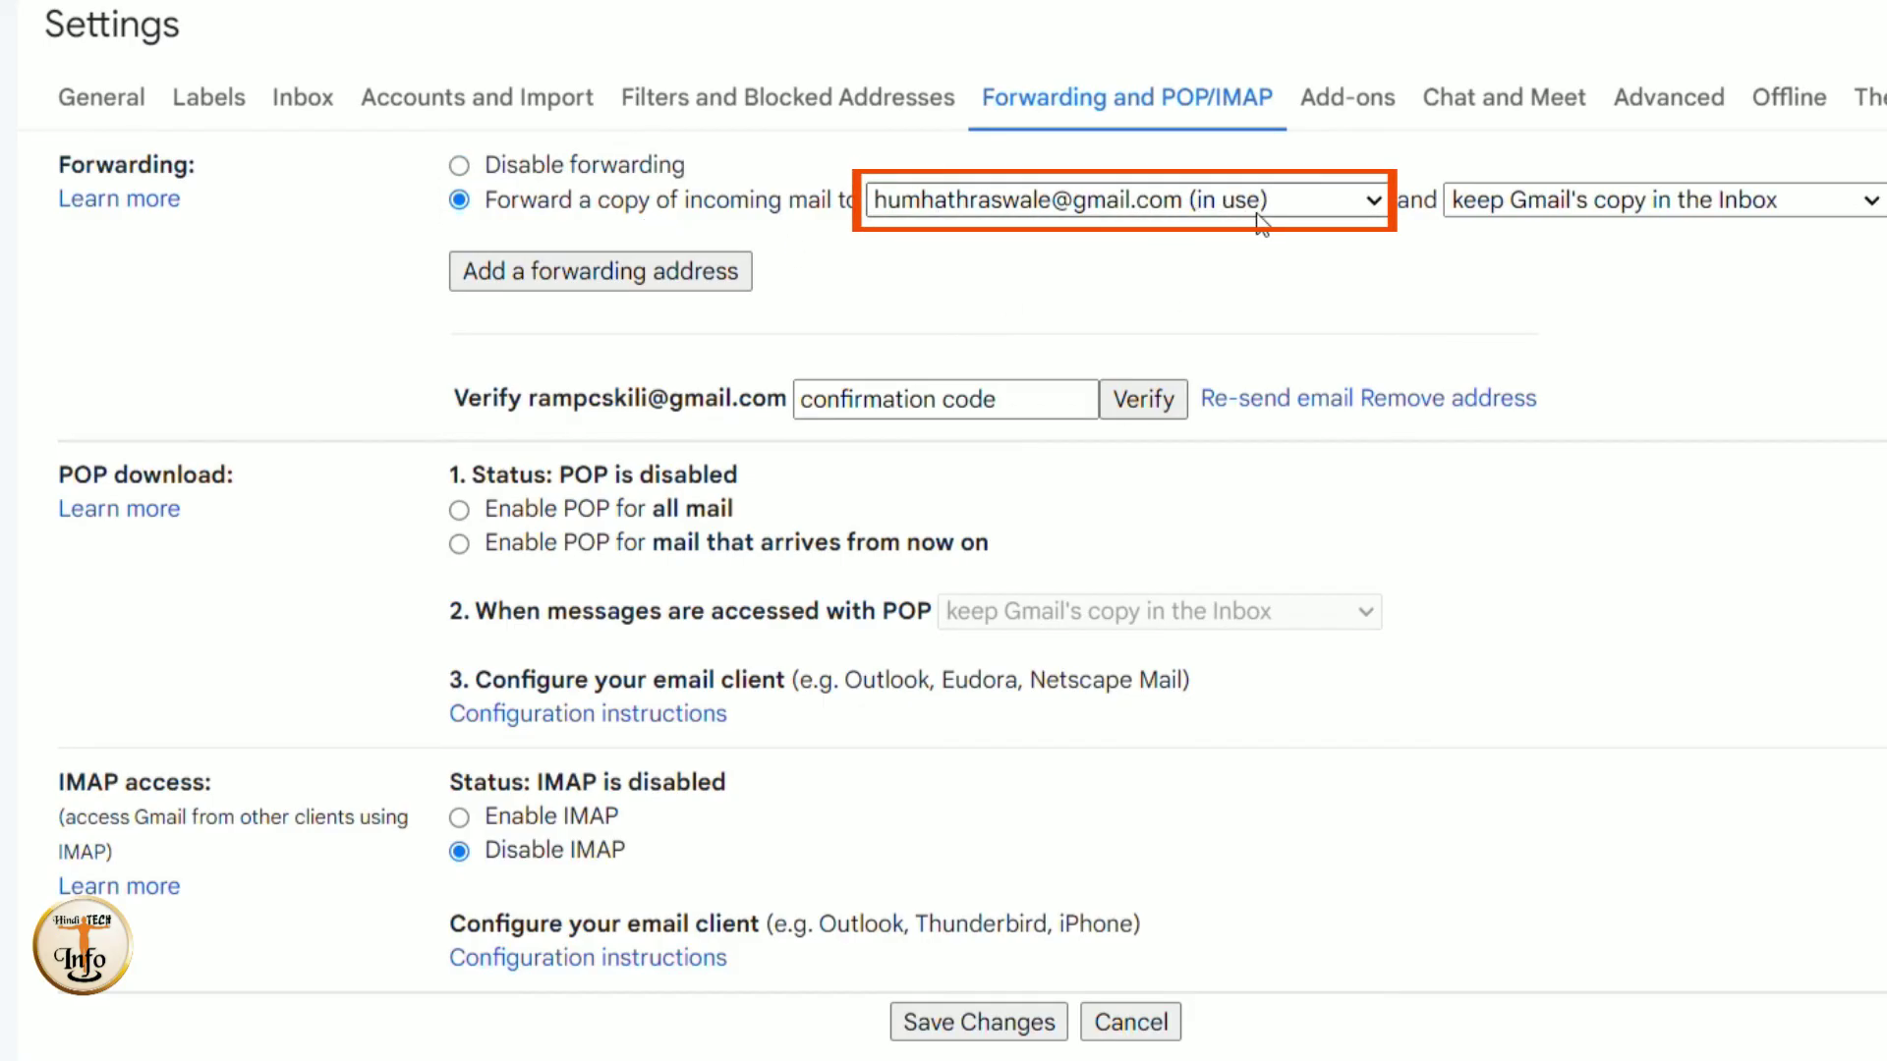
left_click(1867, 202)
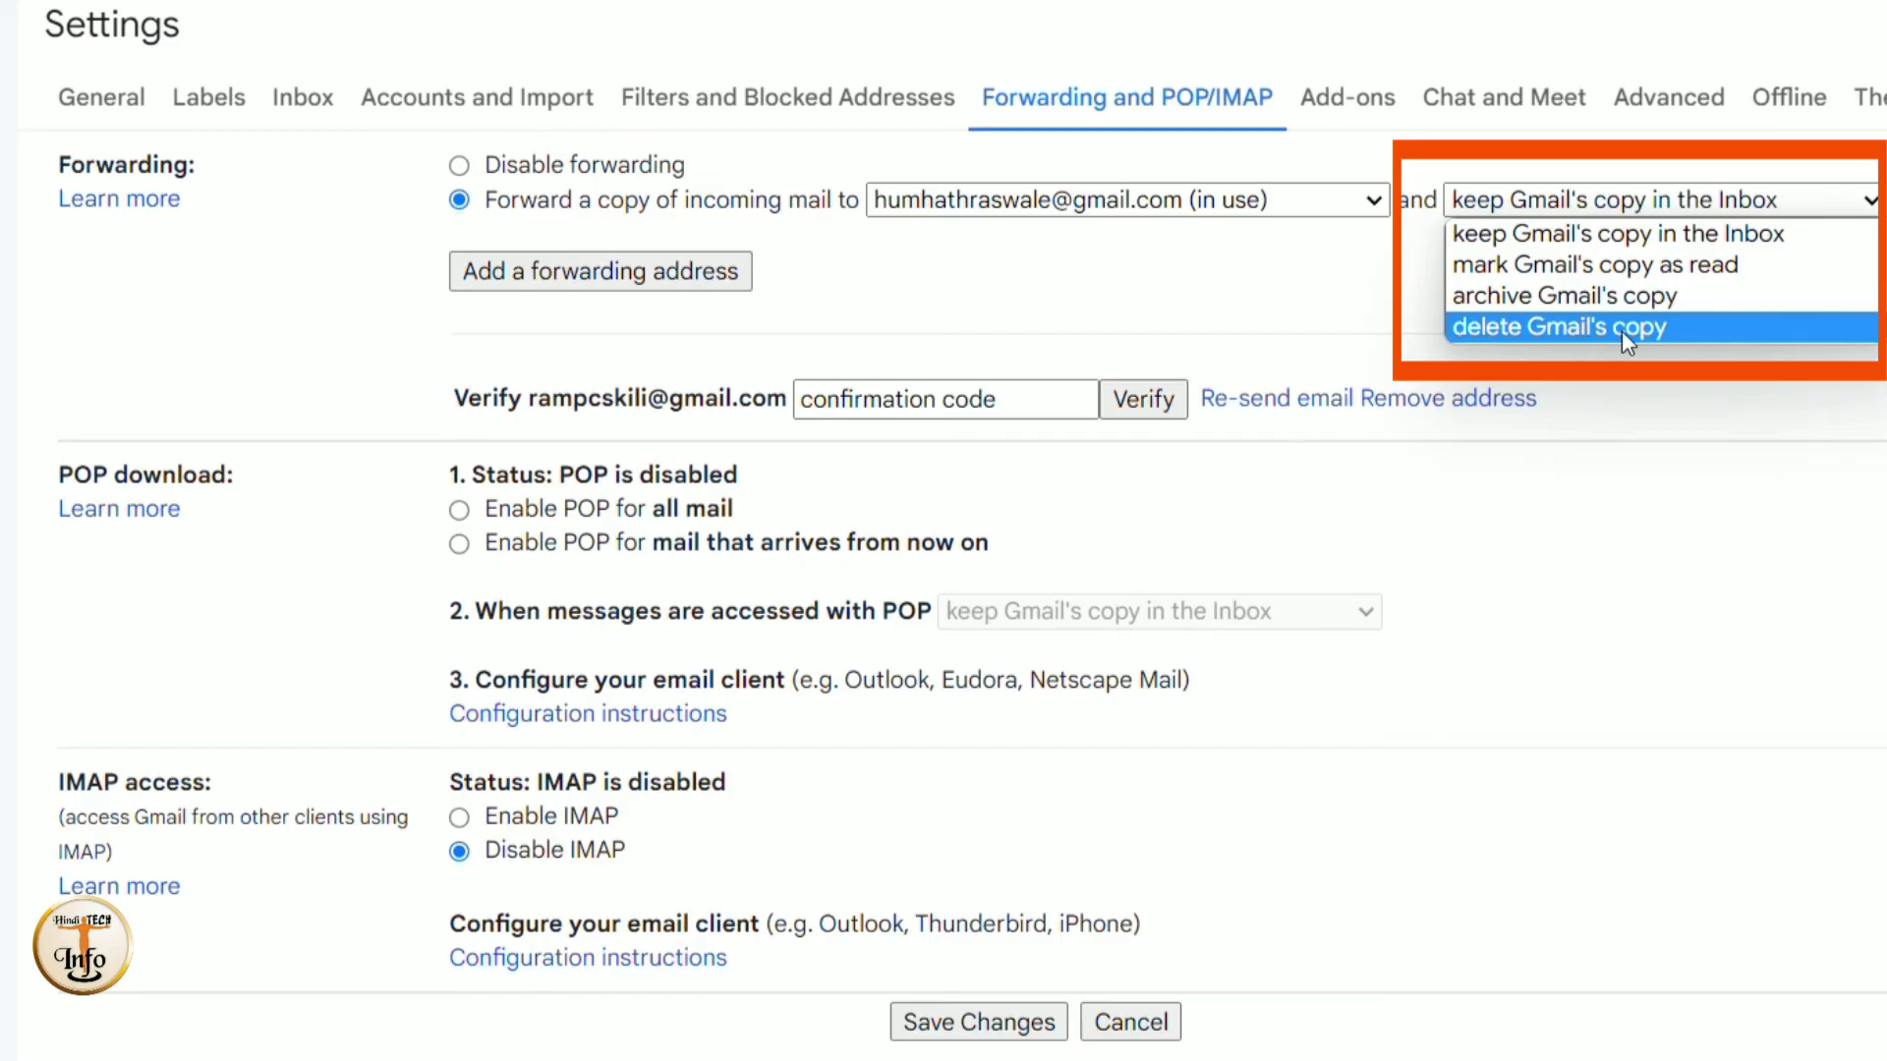
left_click(1499, 233)
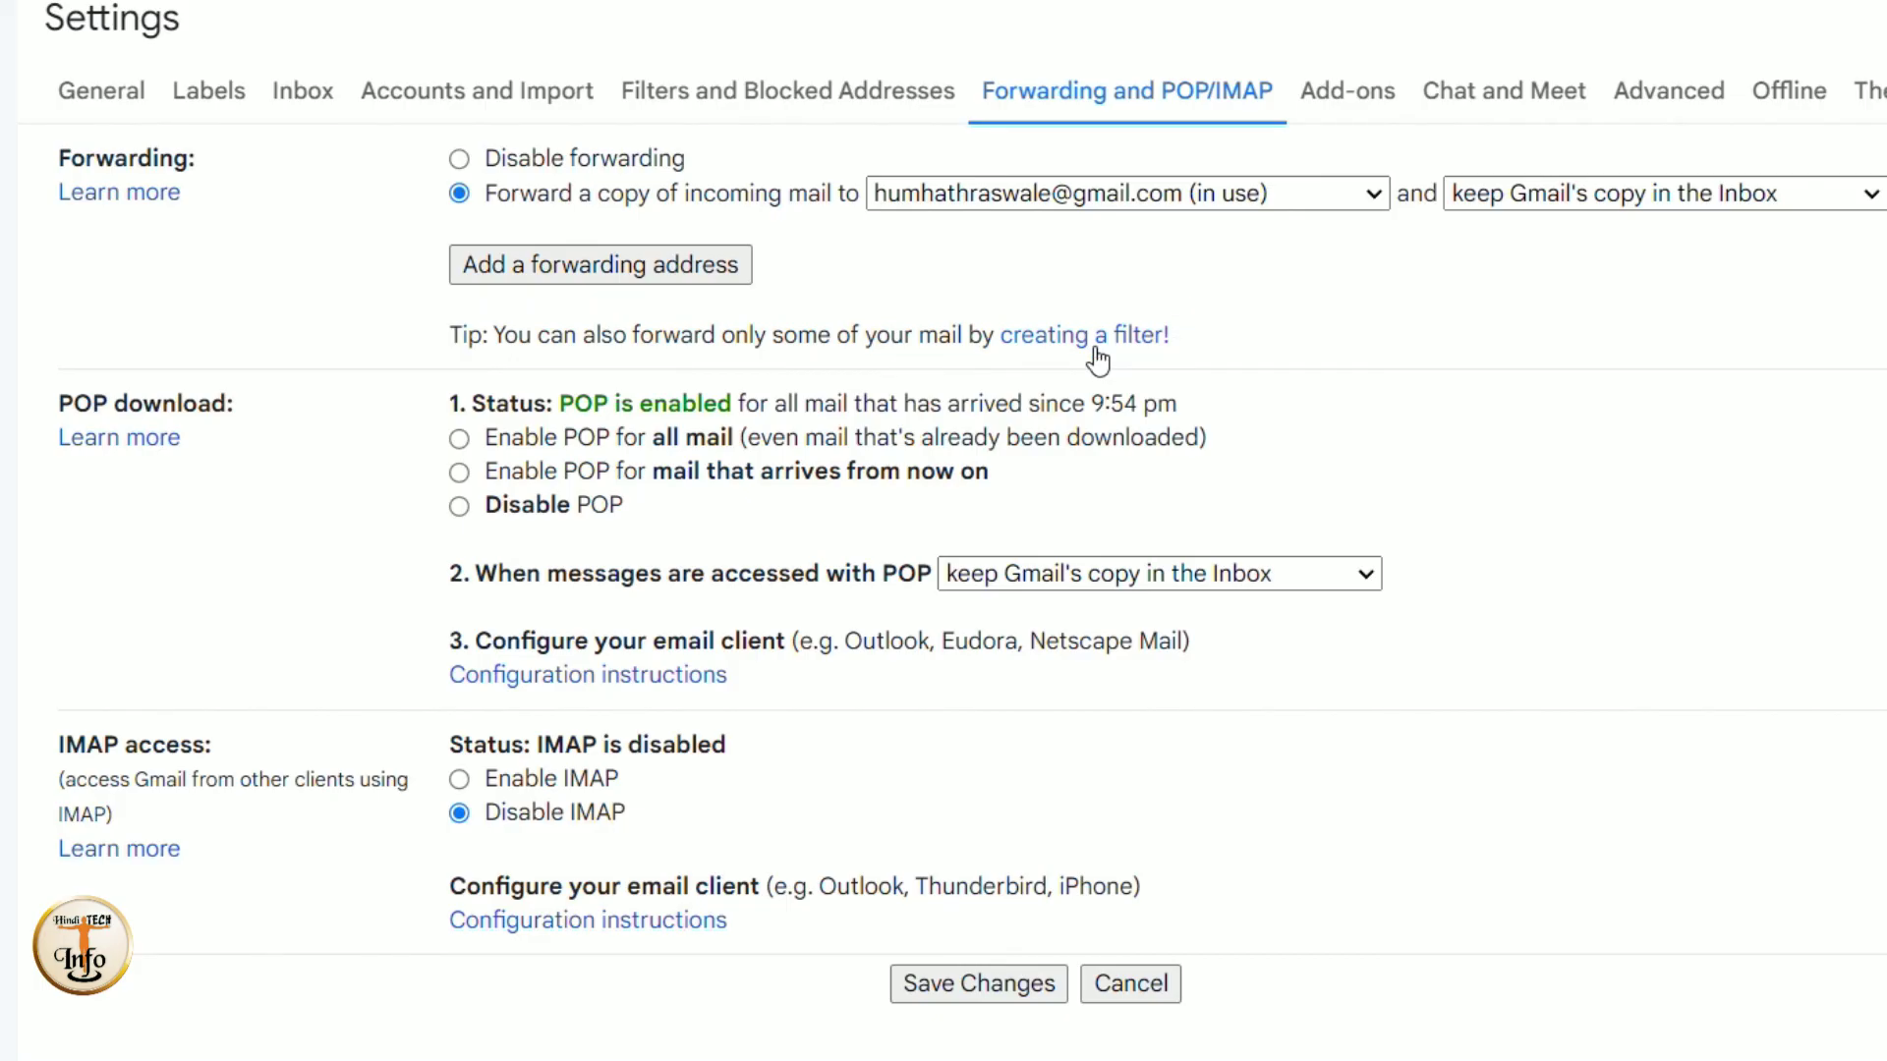
- Search for messages from google that have attachments, returning seven results
left_click(1094, 346)
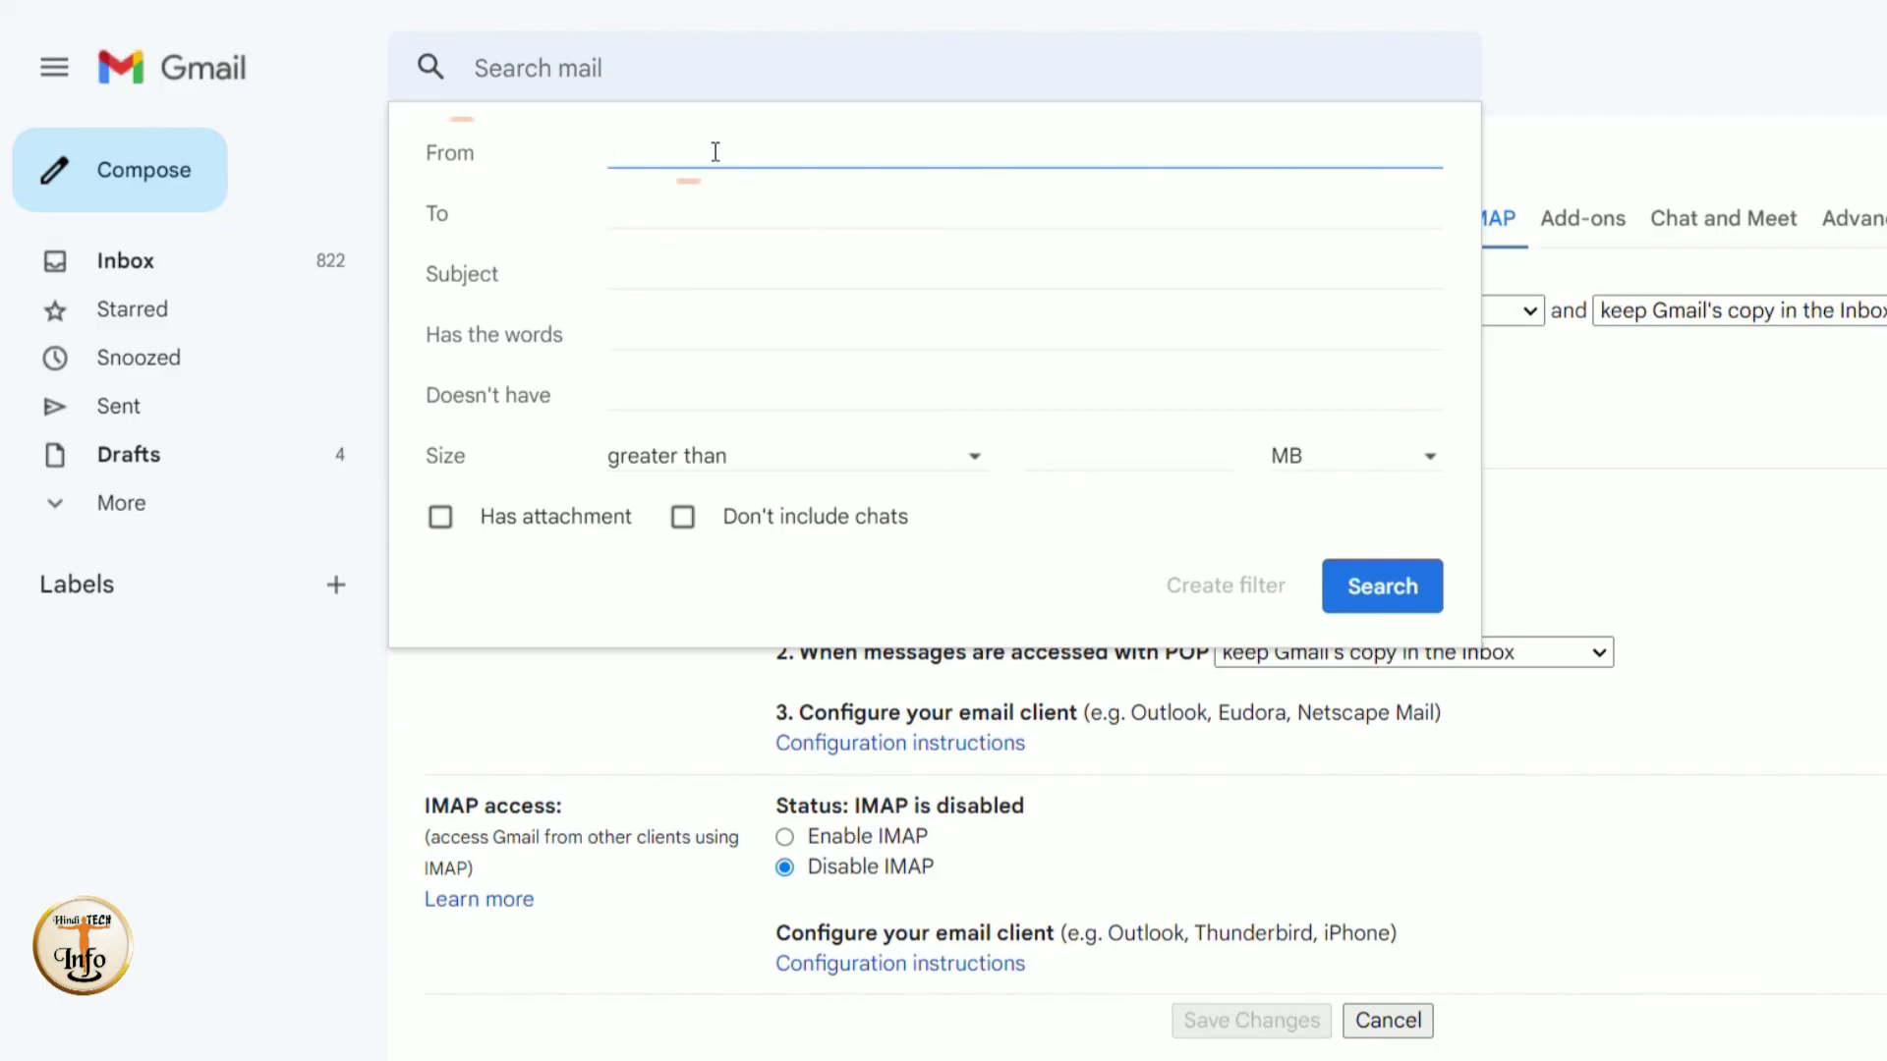
type("google")
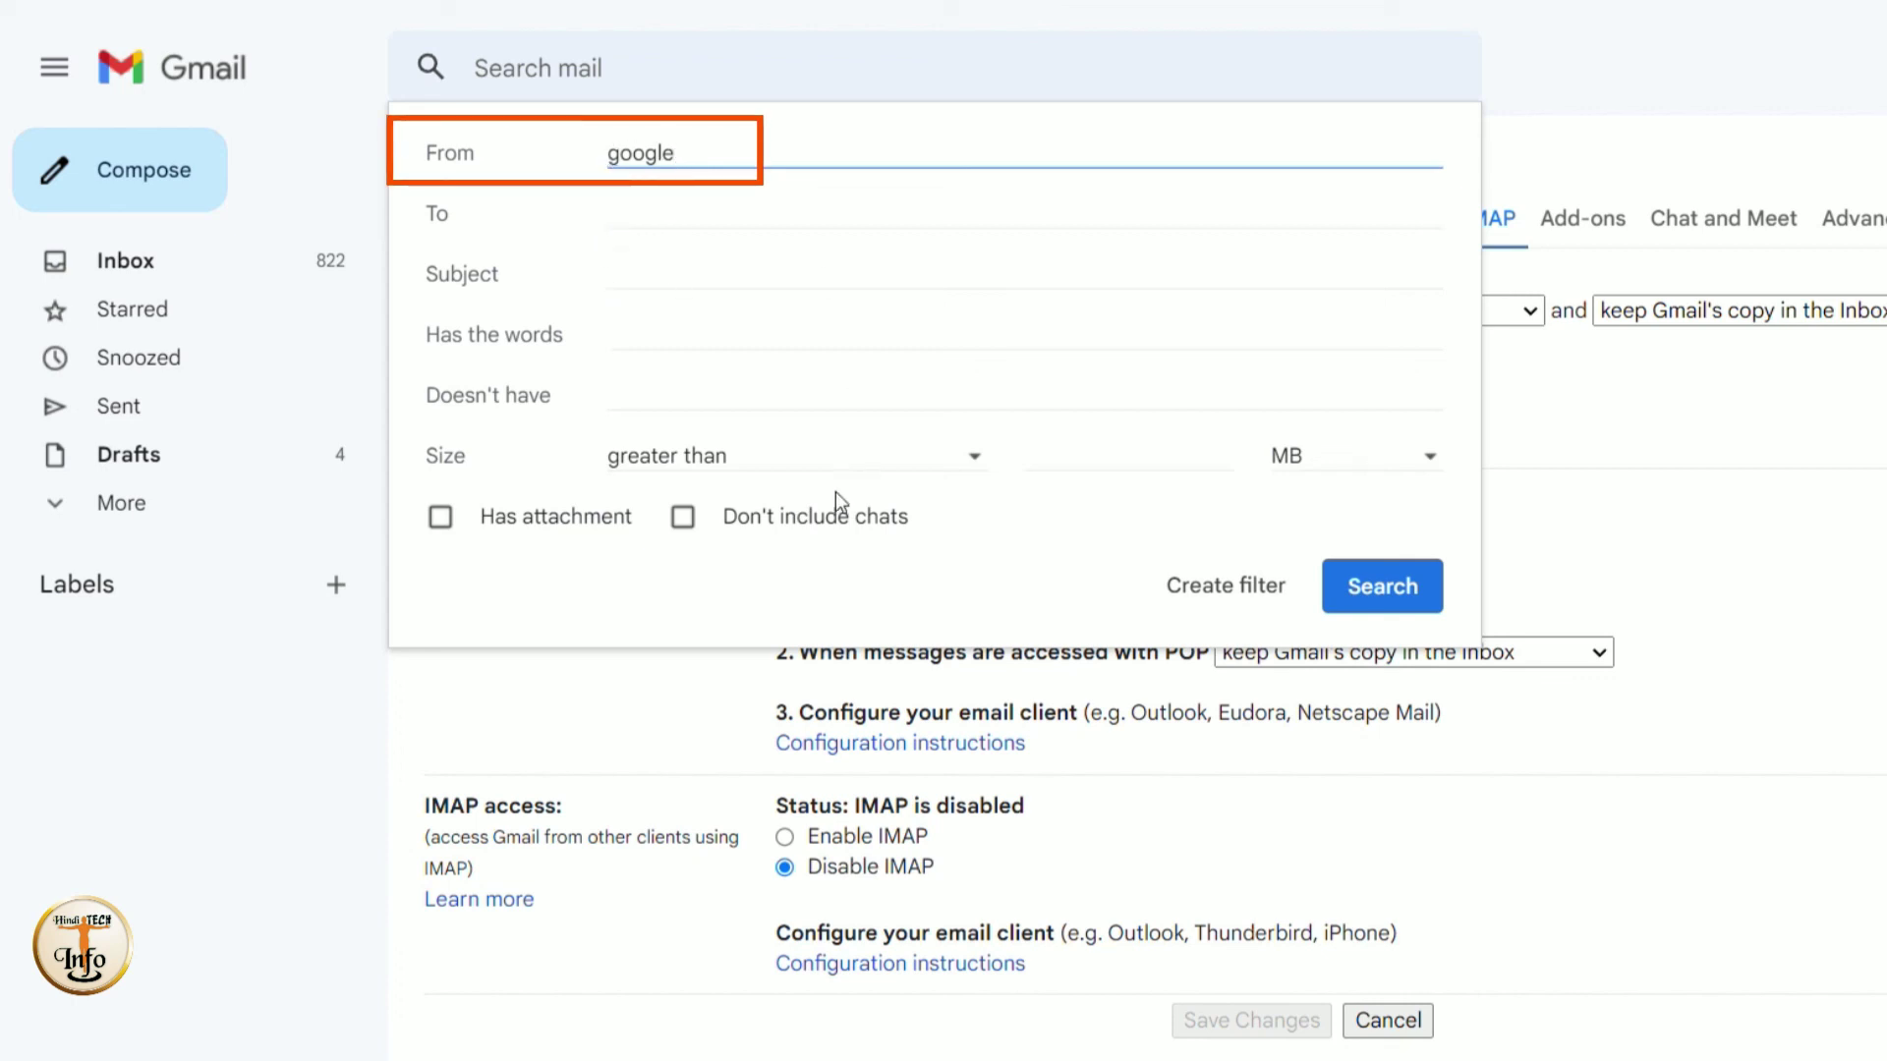
left_click(444, 519)
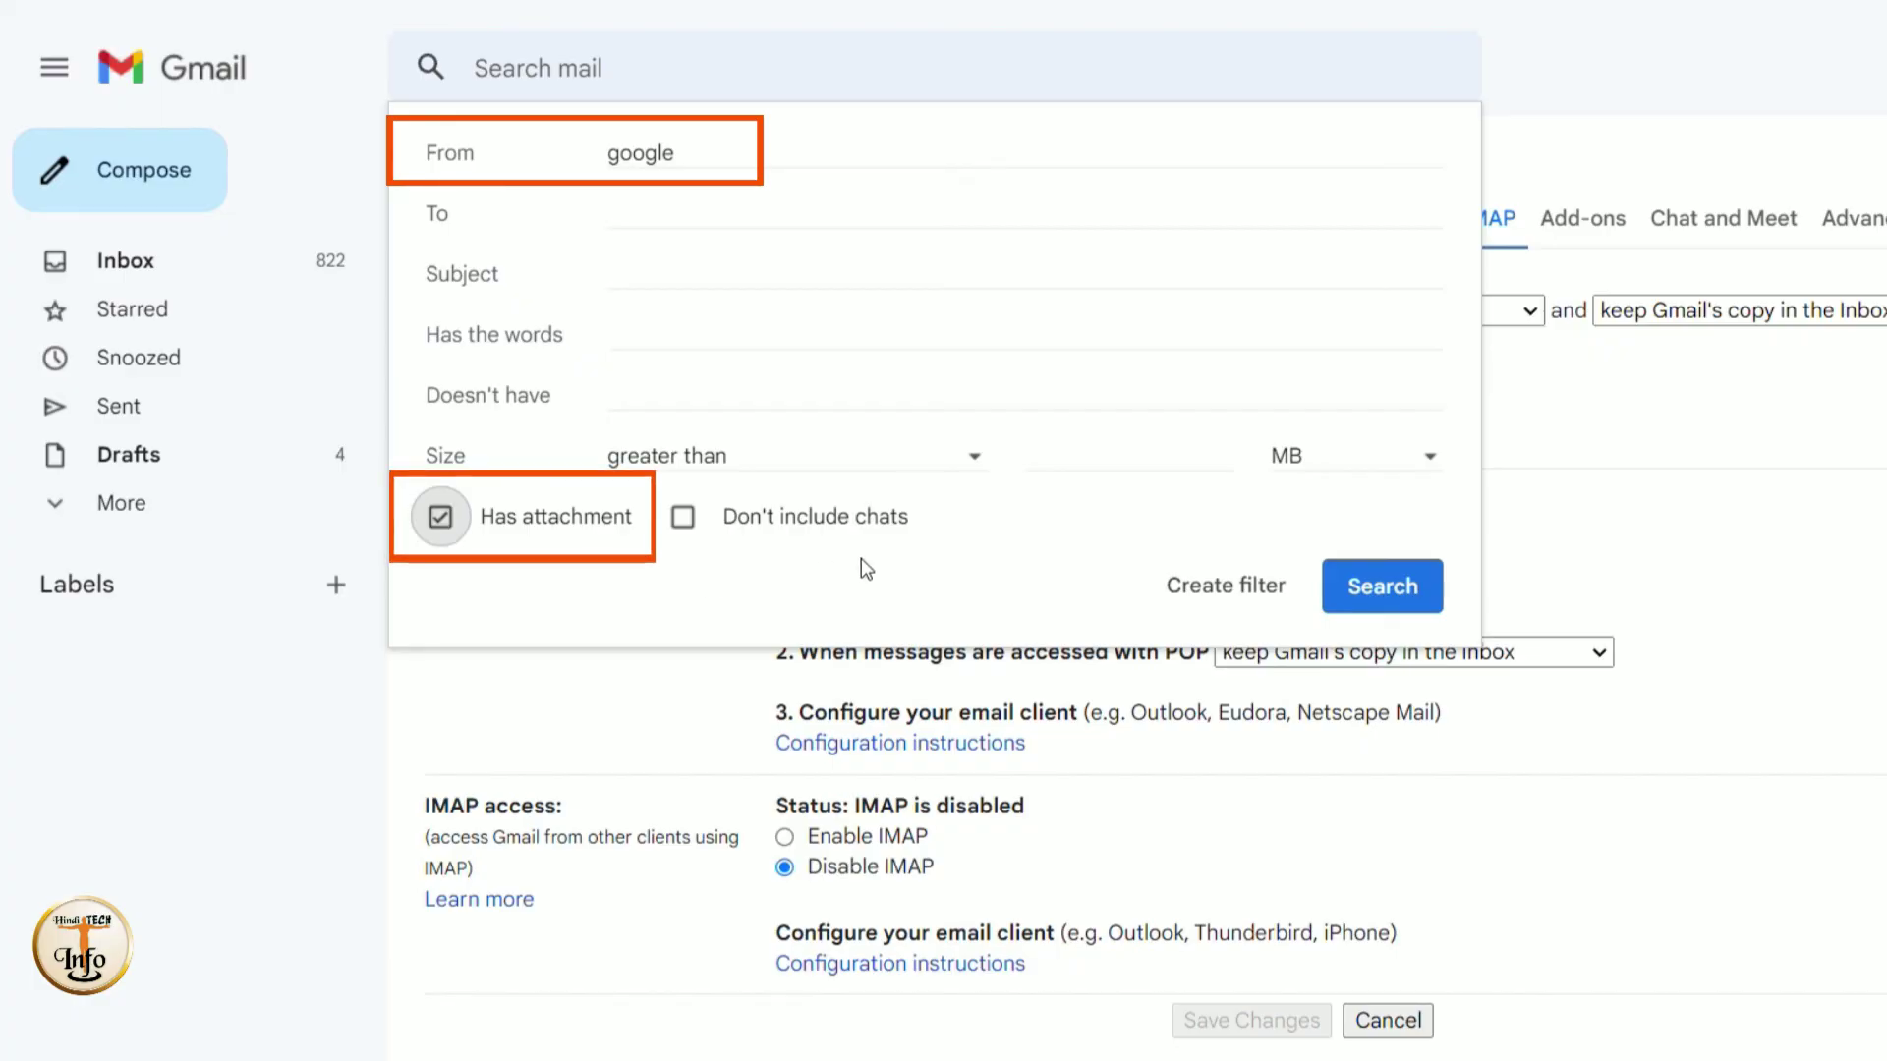
left_click(1360, 595)
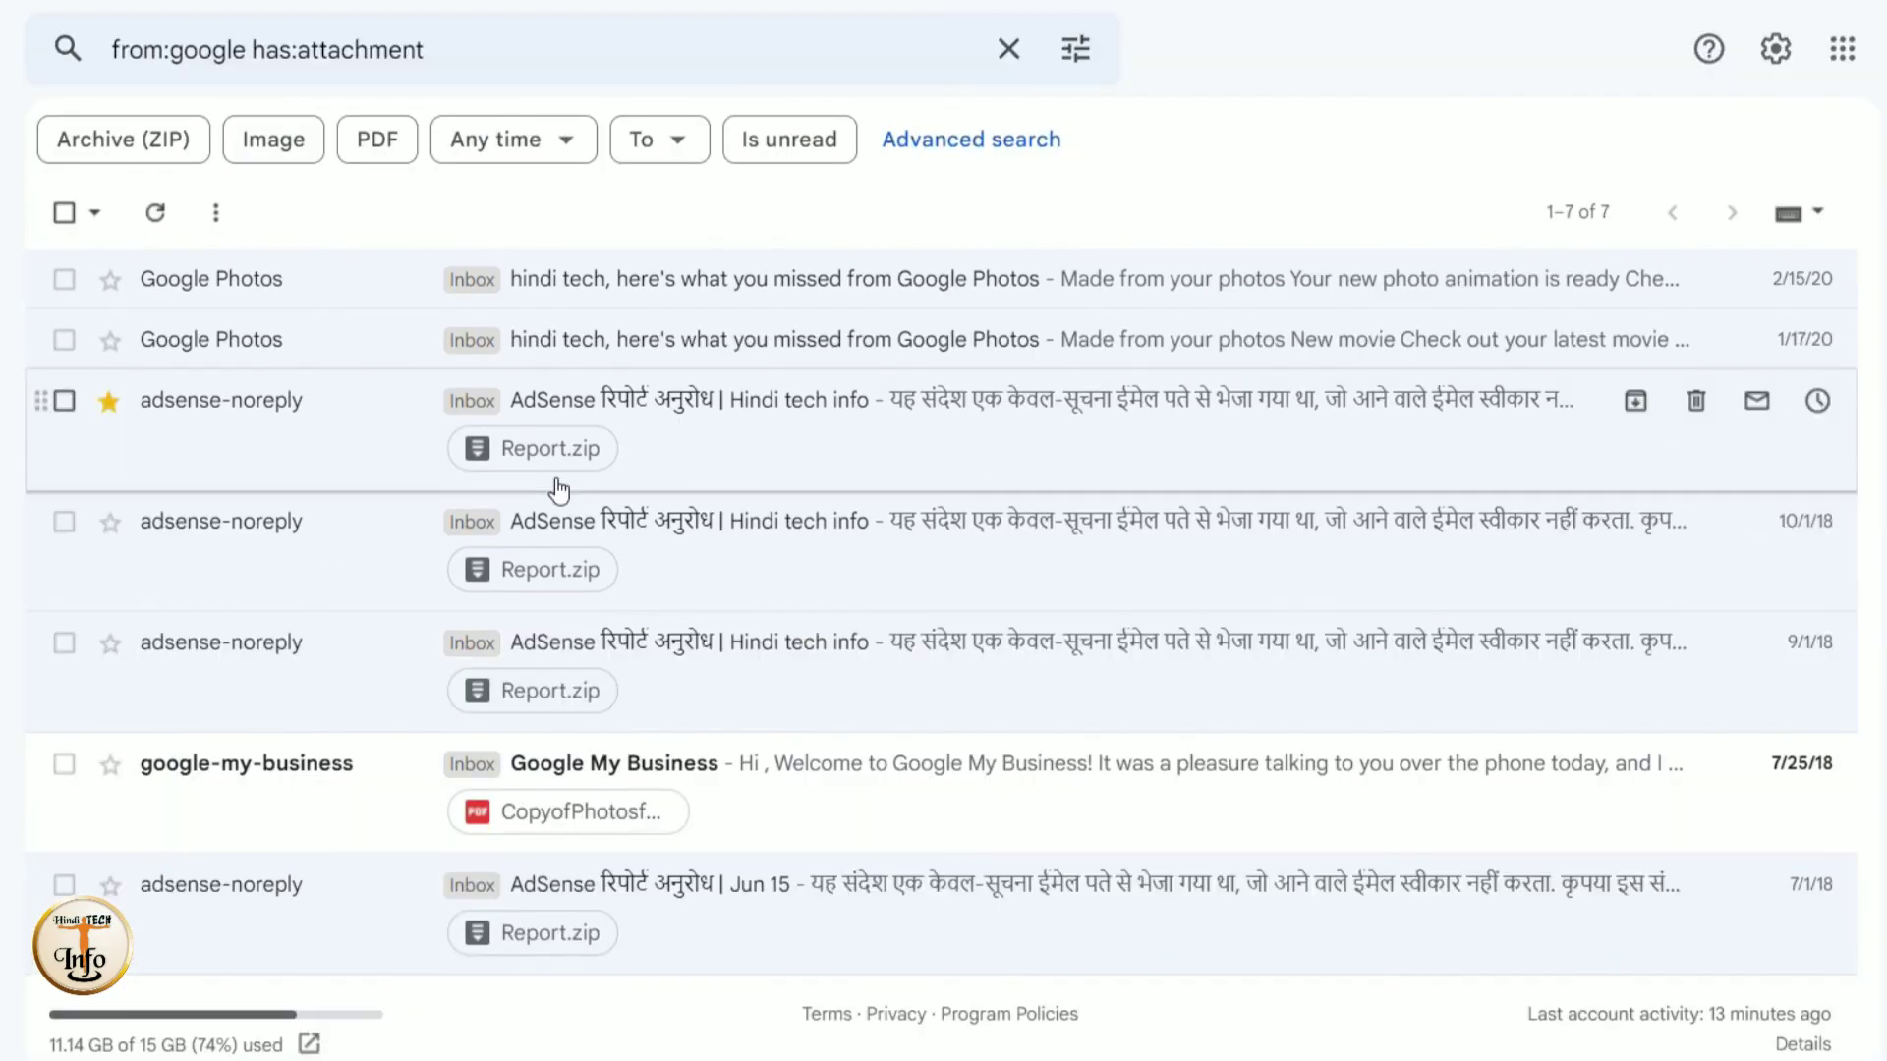
- Reopen Gmail's full settings via the gear menu and go to the Forwarding and POP/IMAP section
left_click(1762, 61)
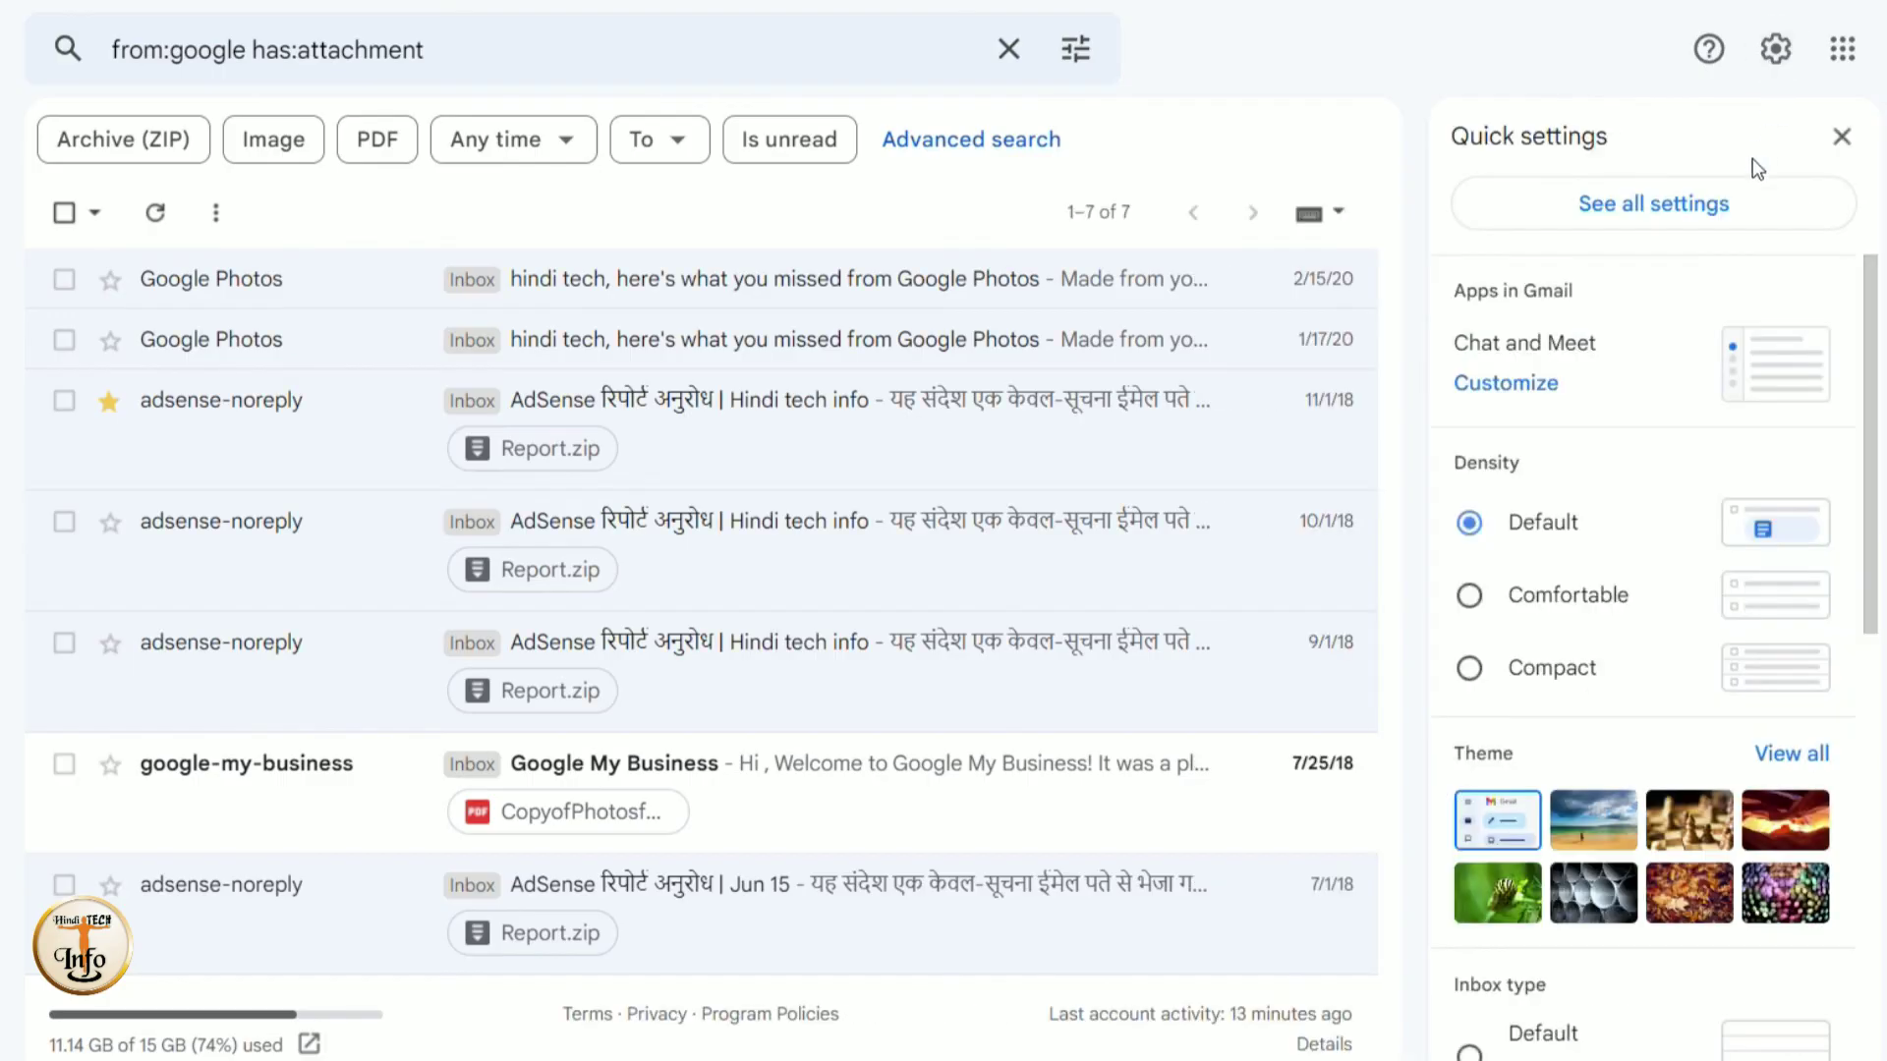
left_click(1687, 214)
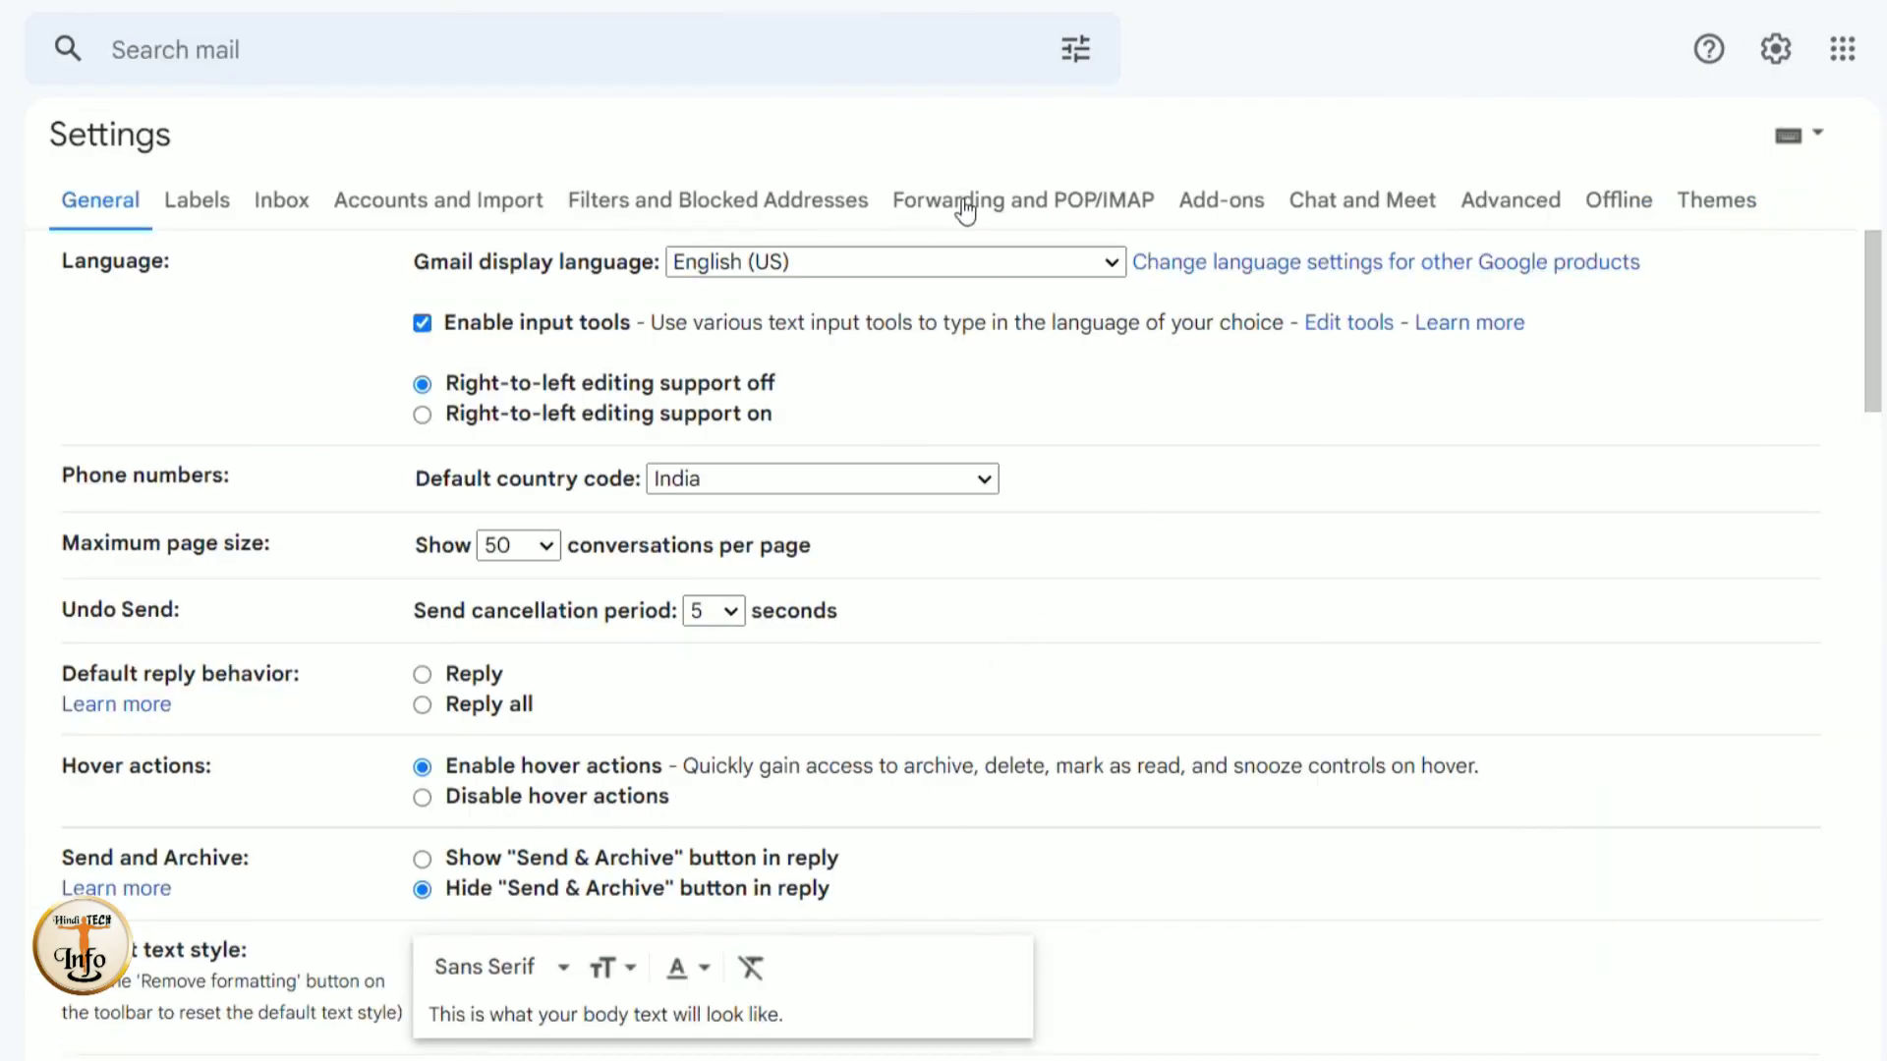
left_click(1098, 208)
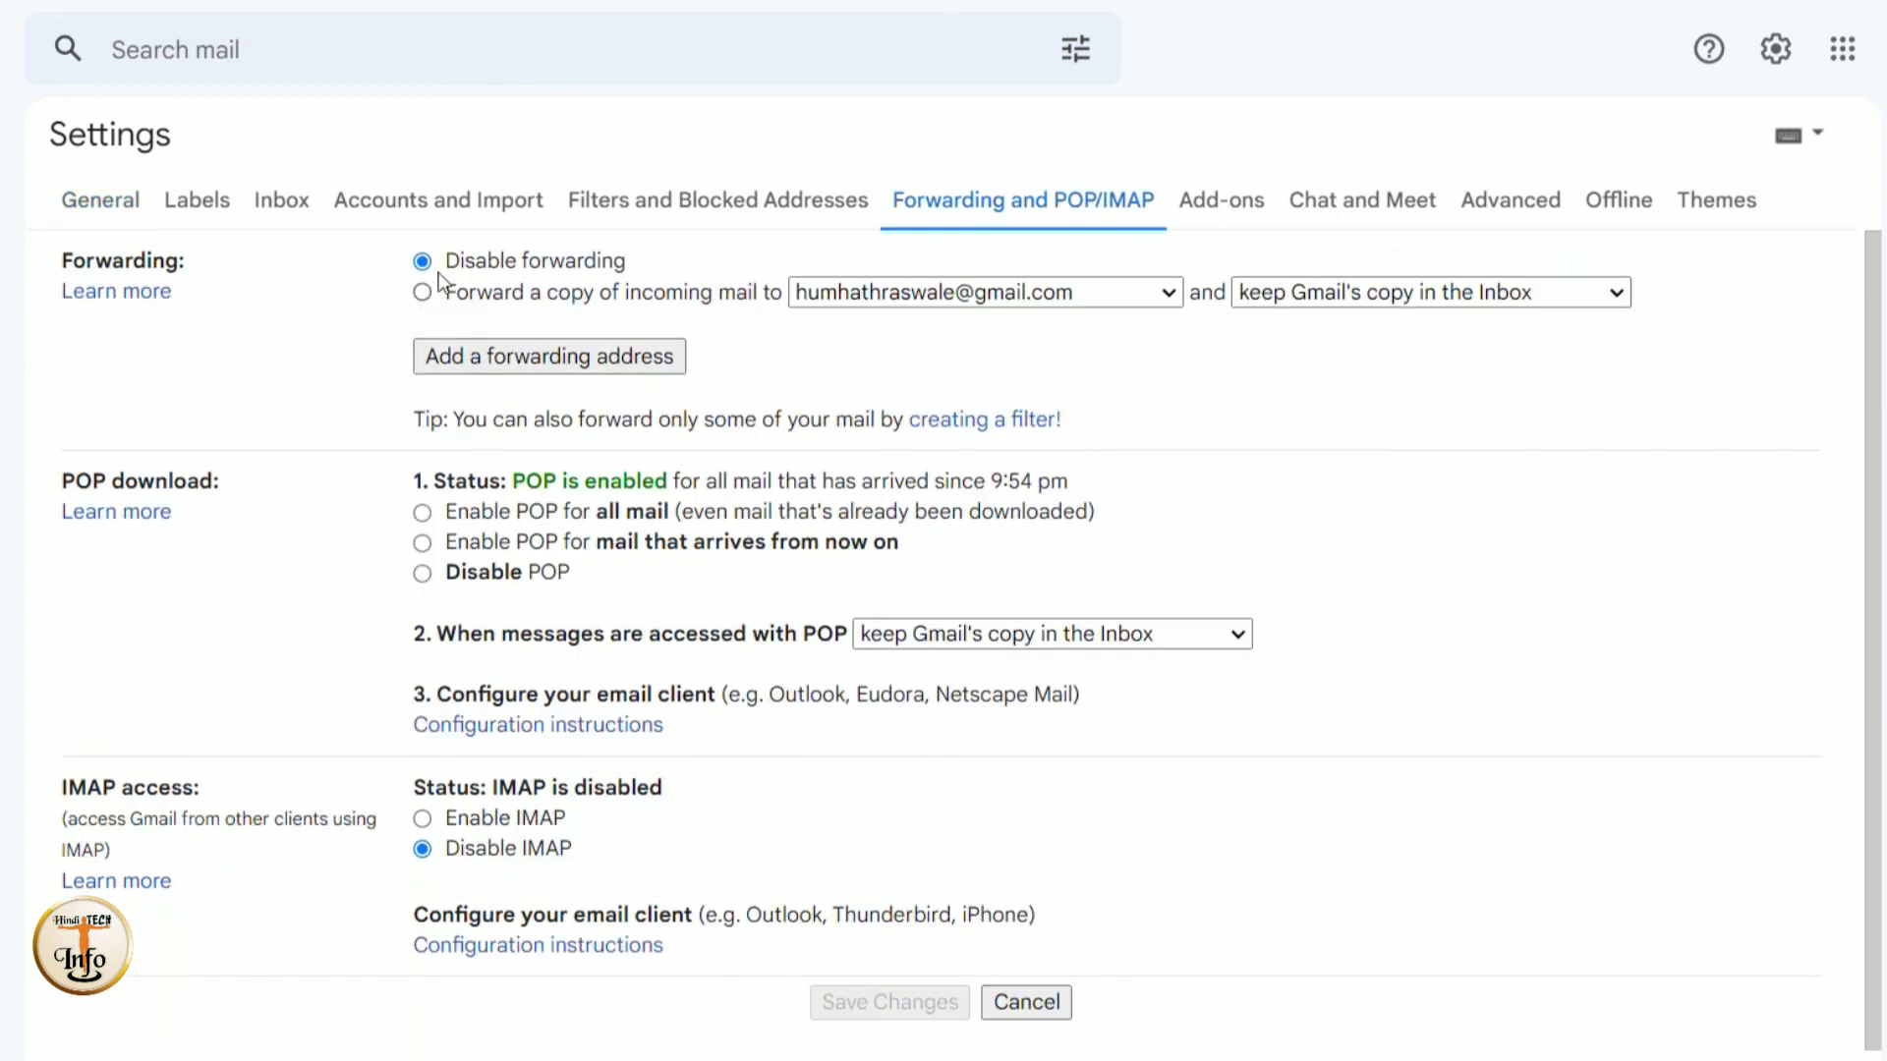